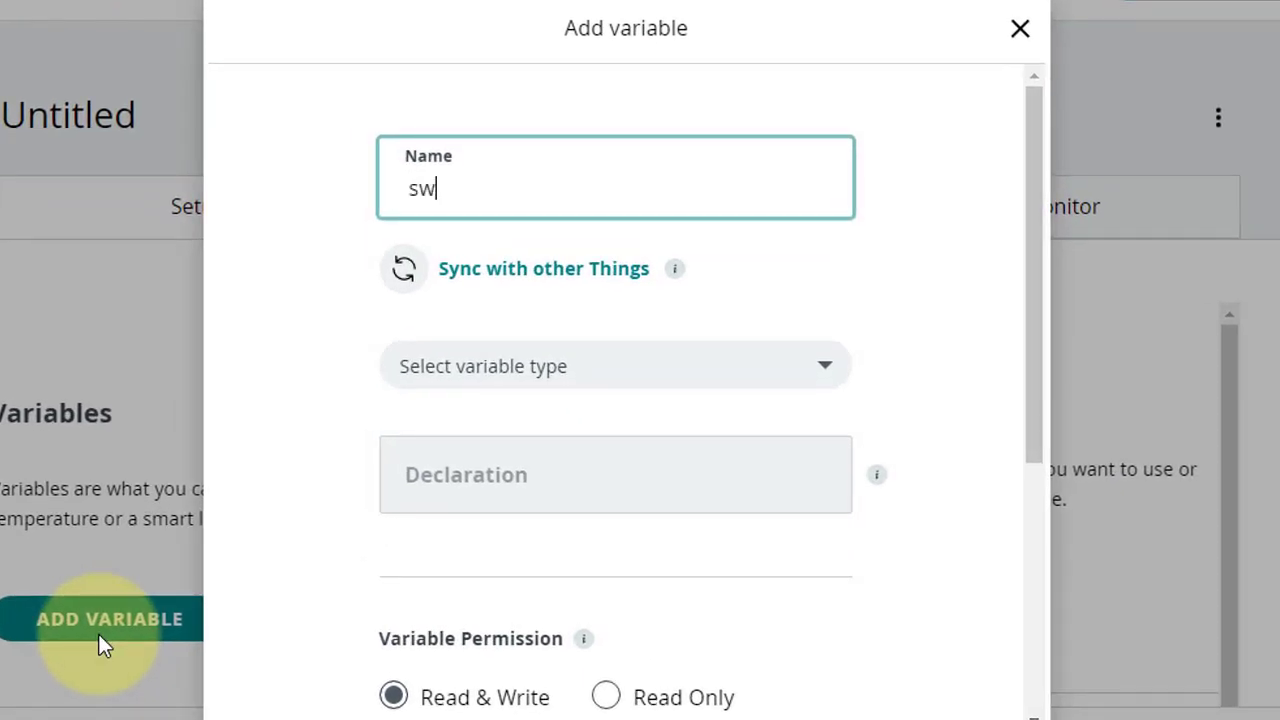
Add a read and write Integer Number variable named switch_1 that updates on change
click(601, 378)
text(int)
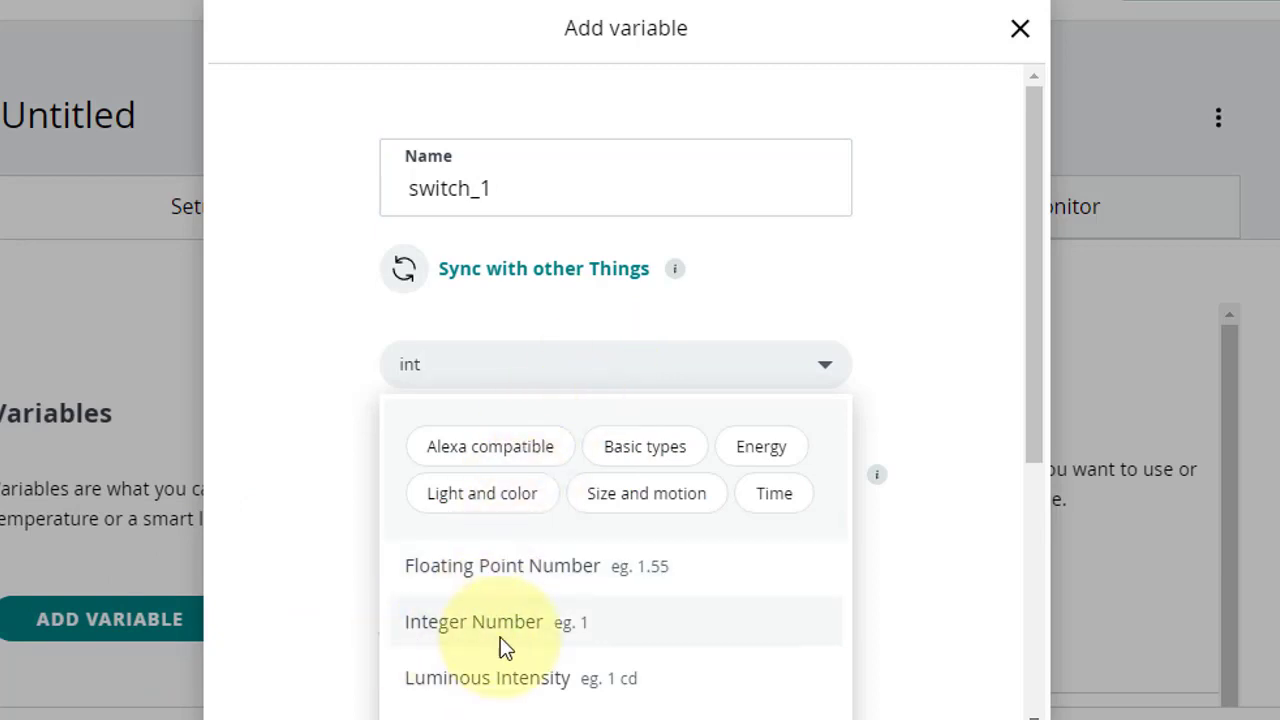
click(455, 640)
scroll(477, 629, down, 5)
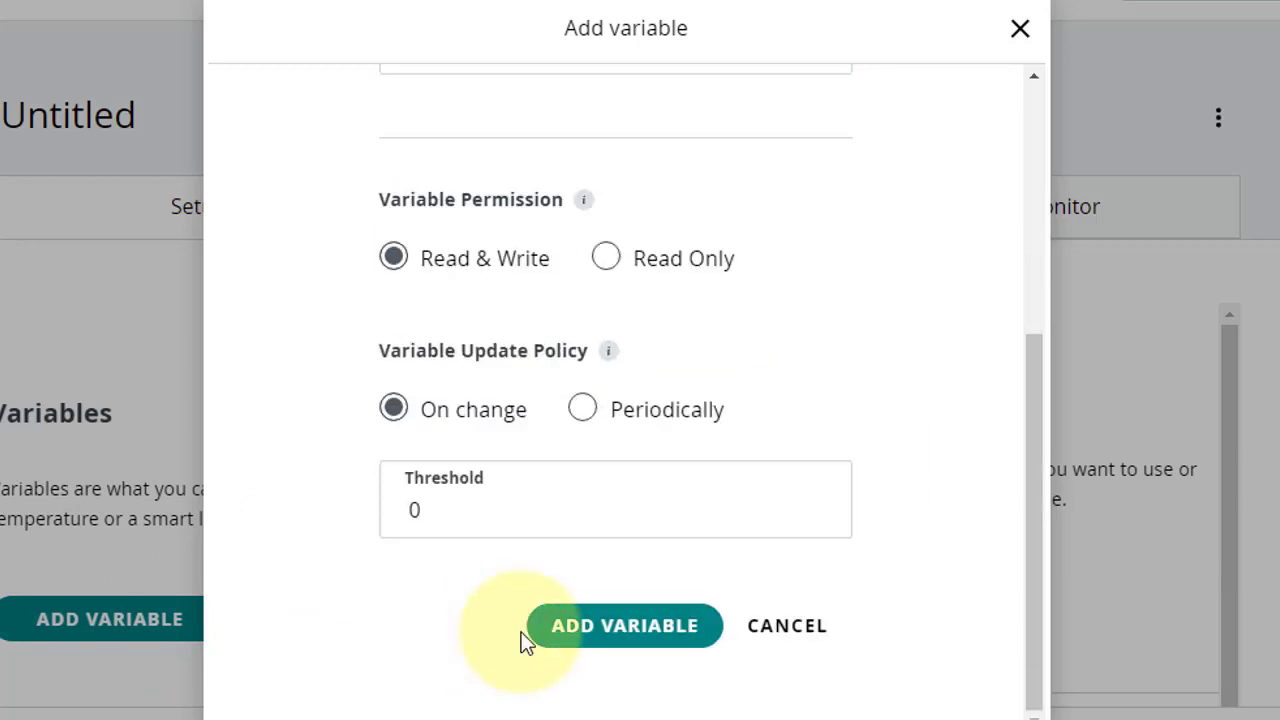
click(617, 652)
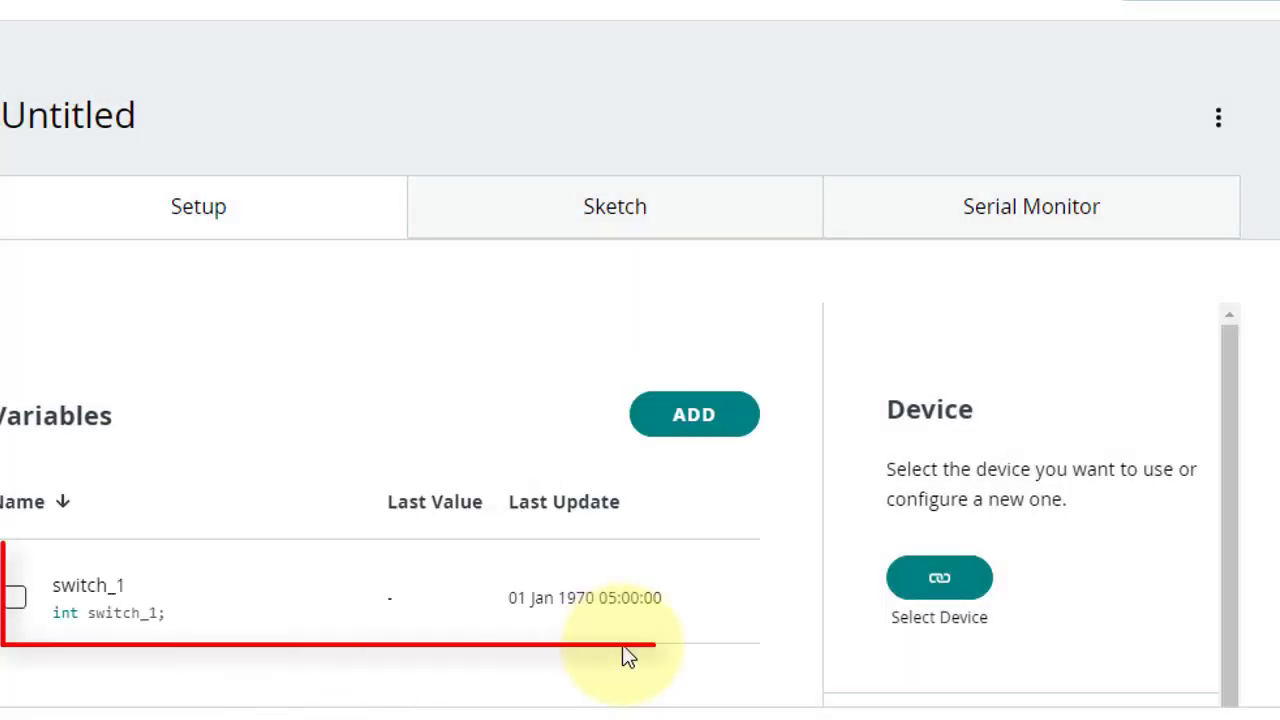
Add a second variable named switch_2 with the Boolean type to the Thing
click(692, 420)
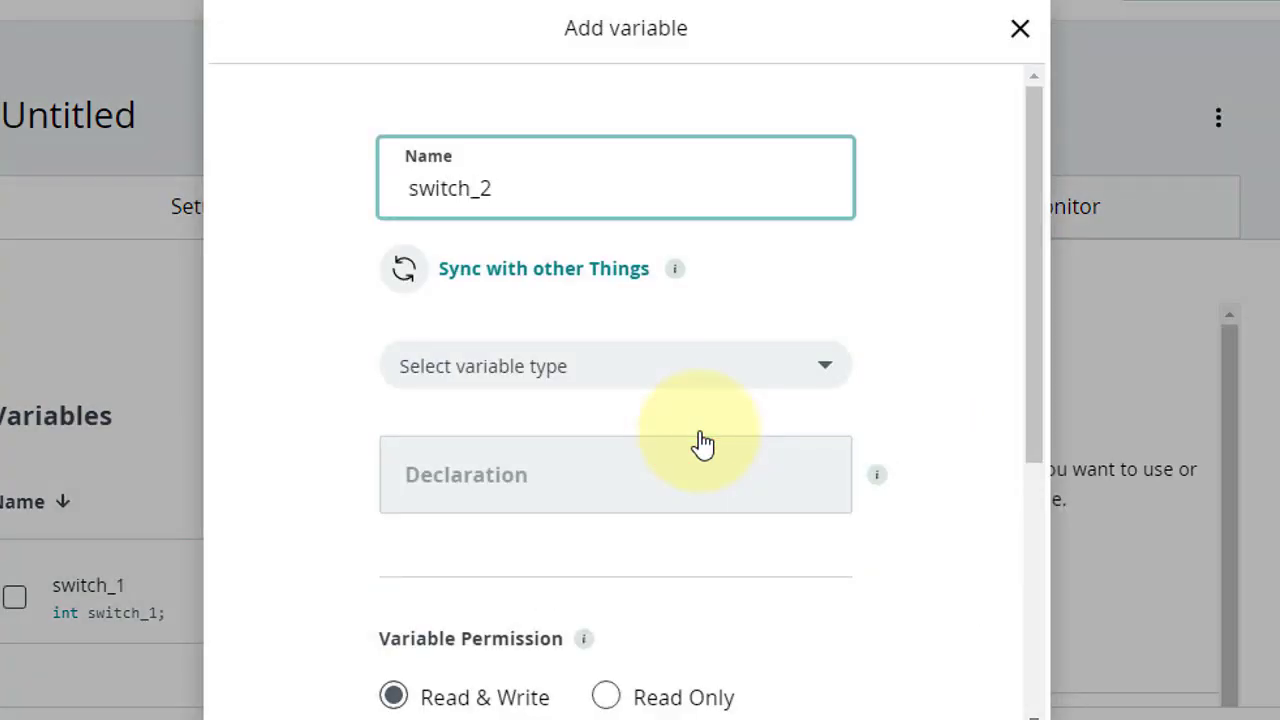
text(switch_2)
click(630, 372)
text(boo)
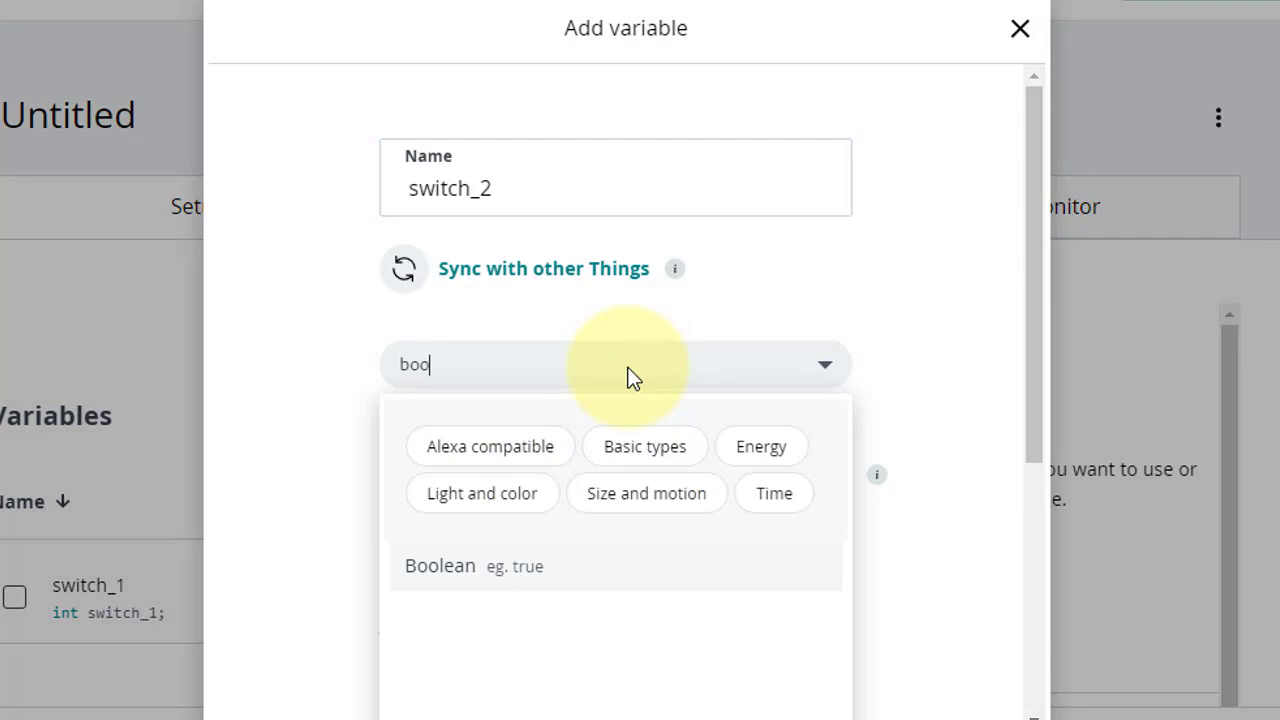
click(410, 583)
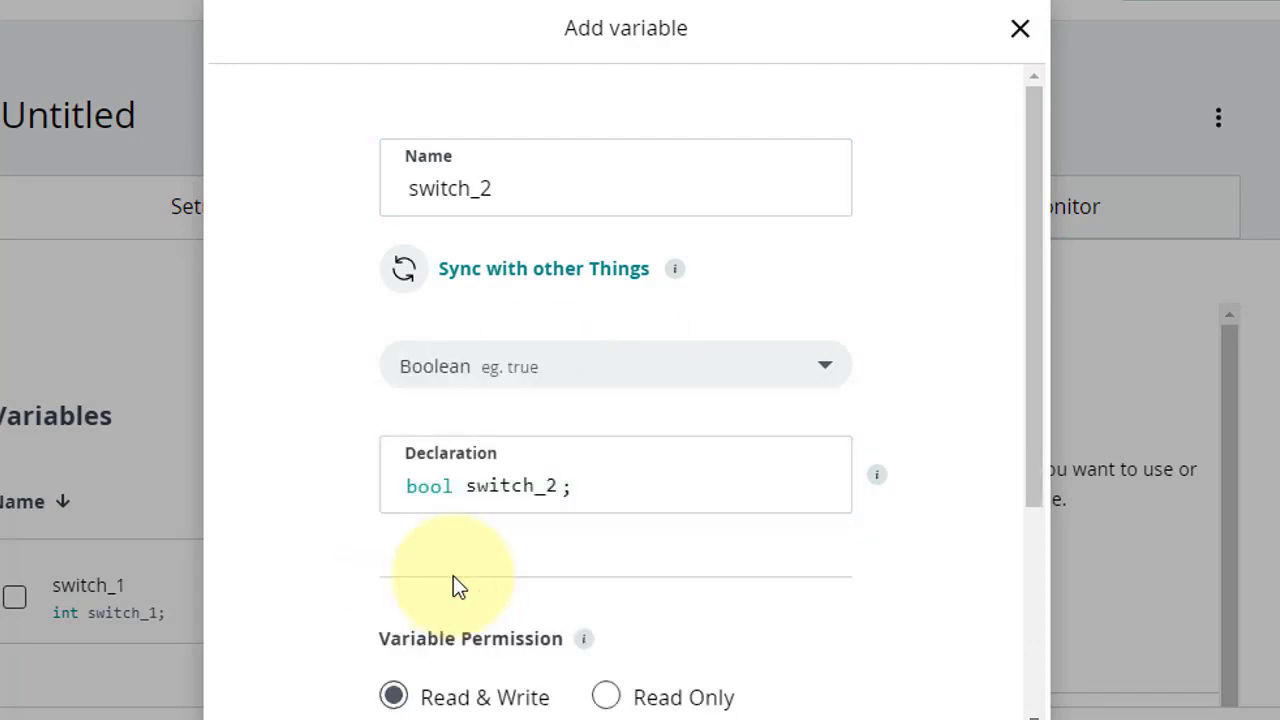
scroll(453, 575, down, 3)
click(620, 655)
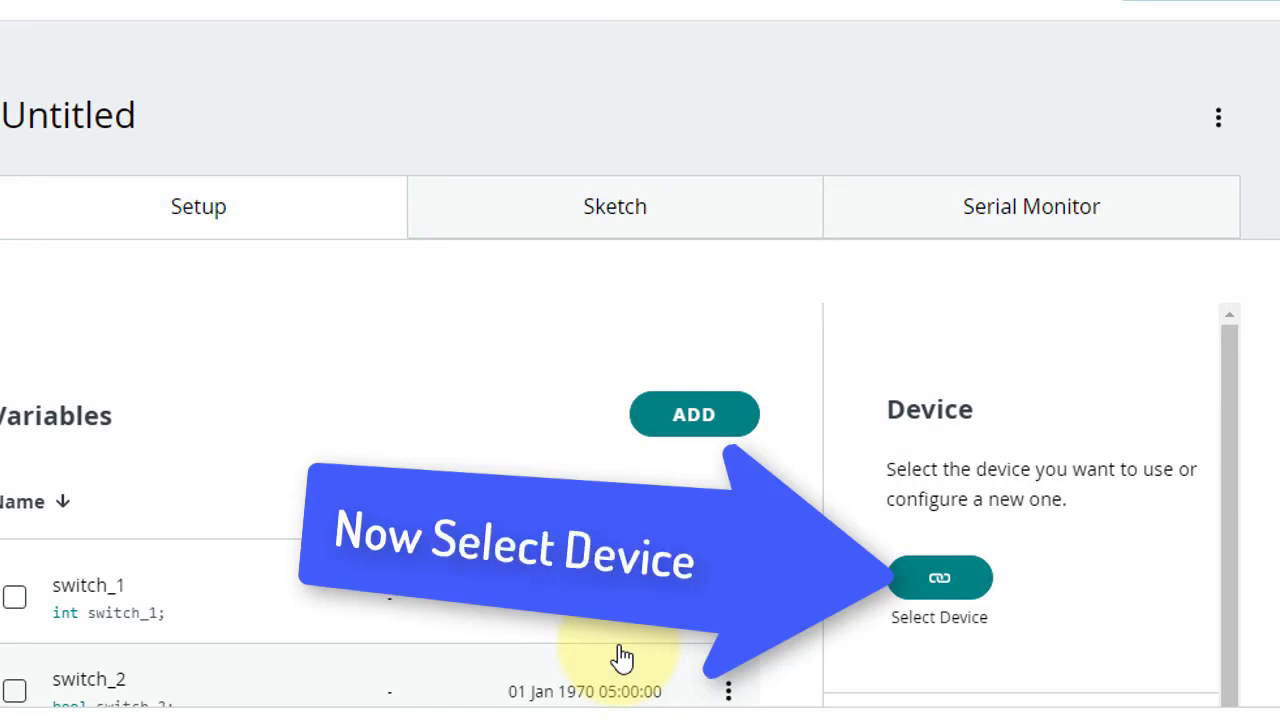
Set up a third-party ESP8266 device, model NodeMCU 1.0 (ESP-12E Module), and name it NodeMCU
click(948, 600)
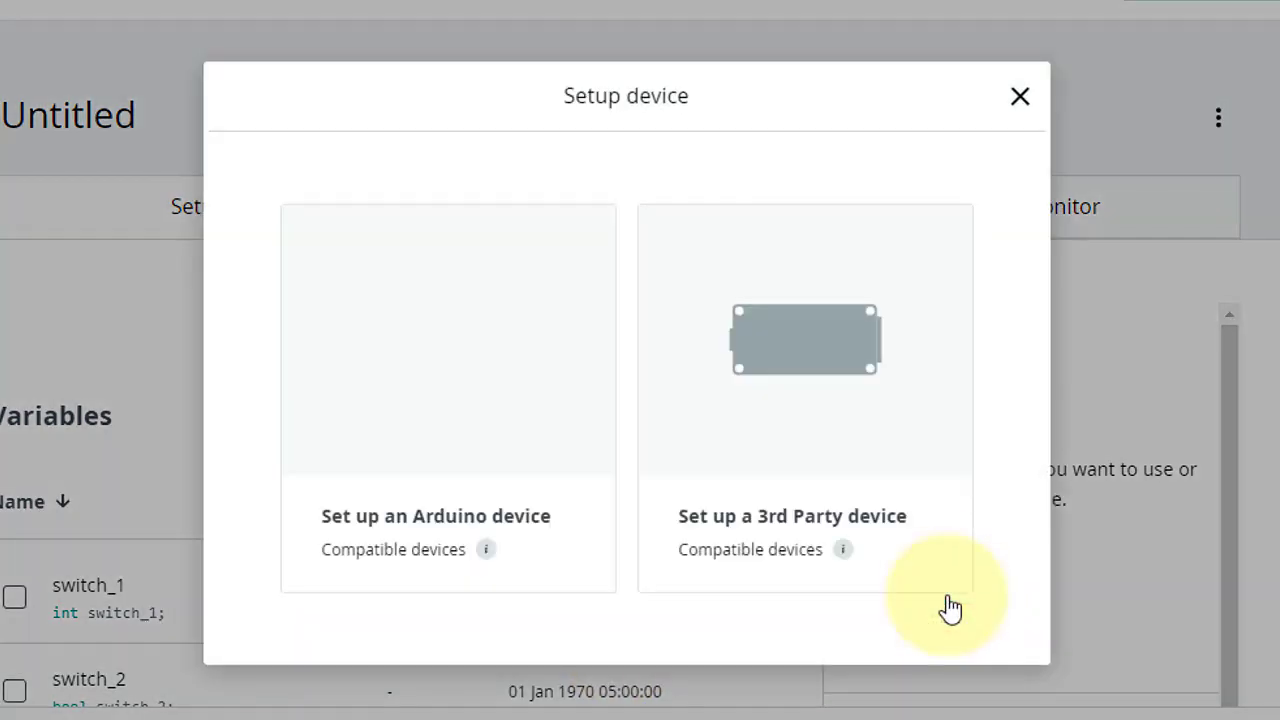
click(797, 543)
click(468, 456)
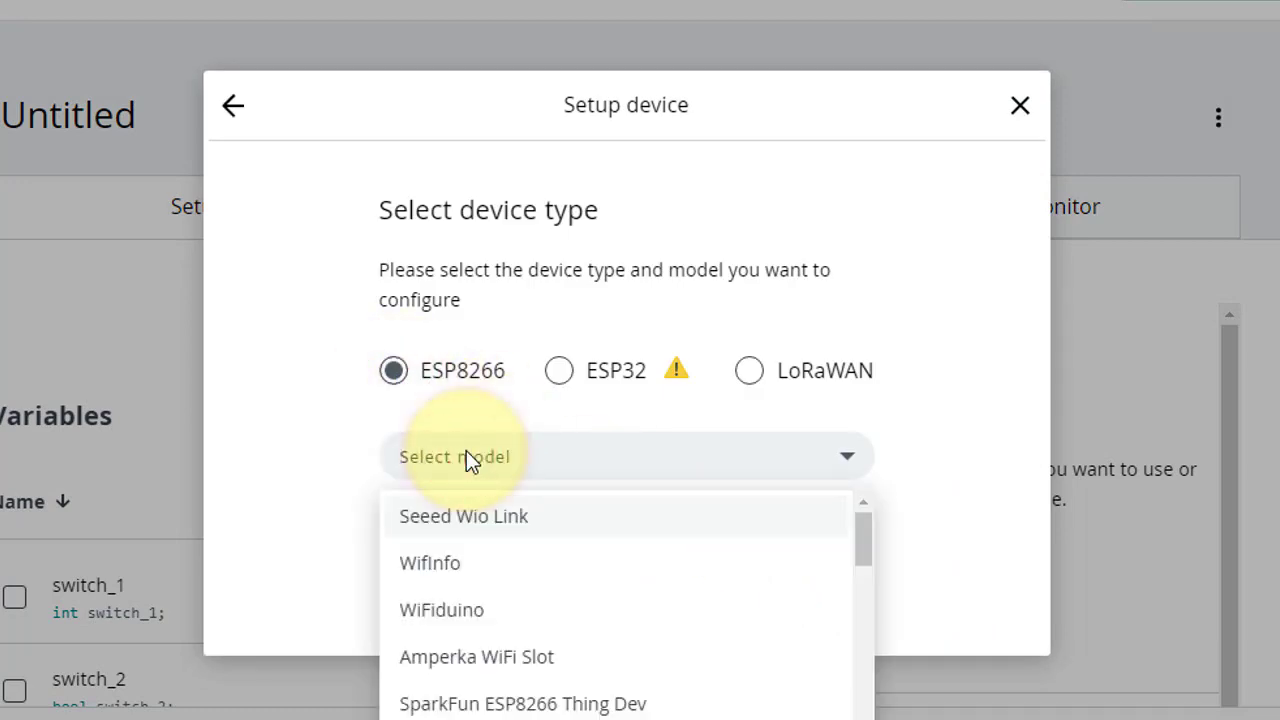
text(node)
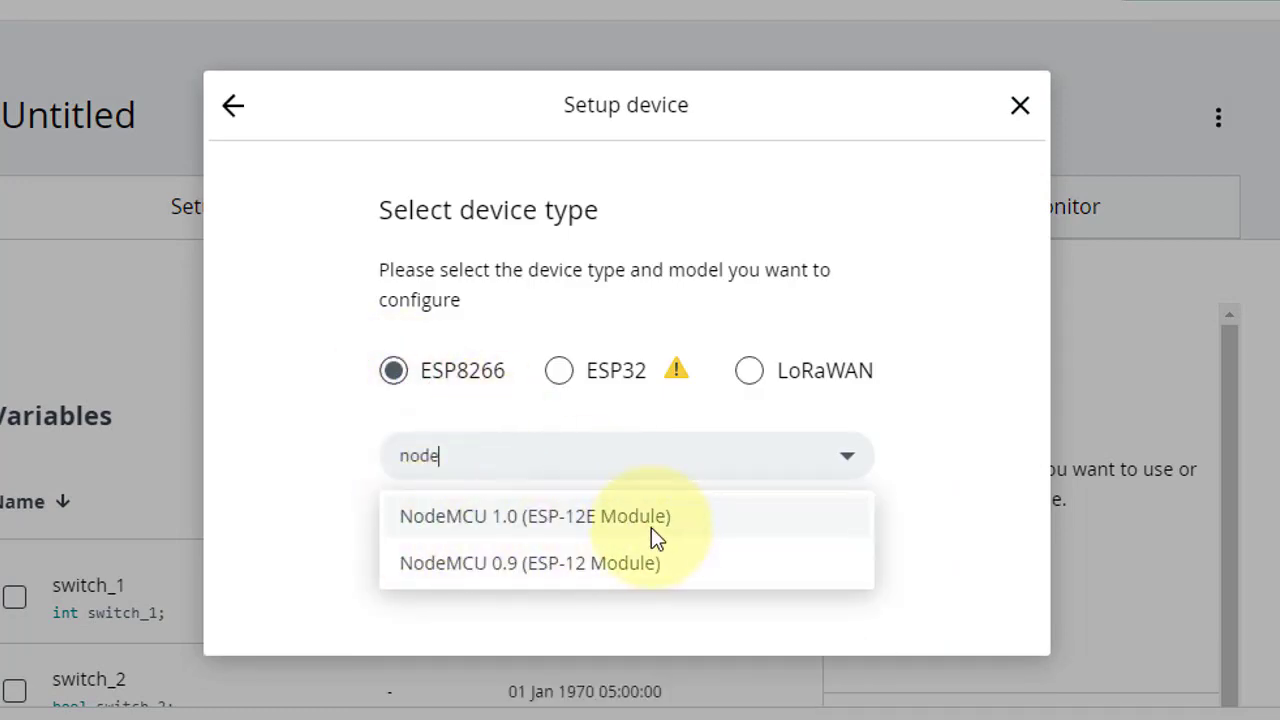
click(518, 535)
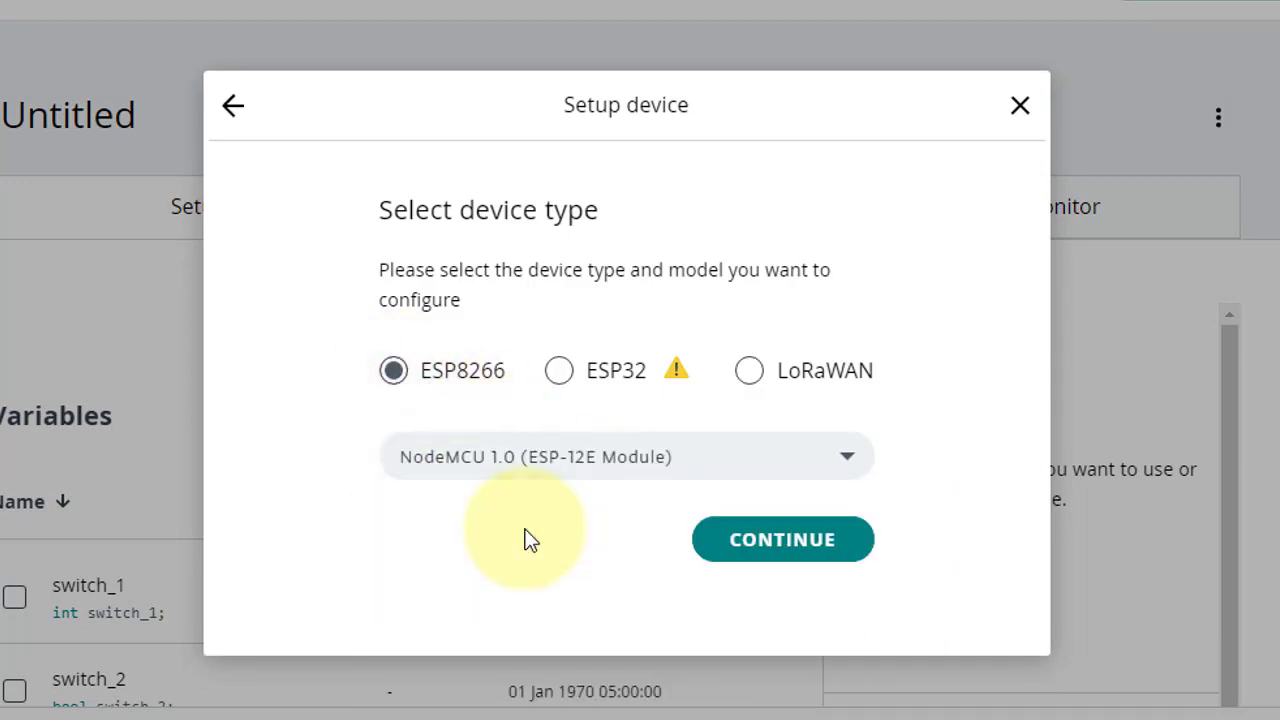
click(797, 548)
double_click(794, 557)
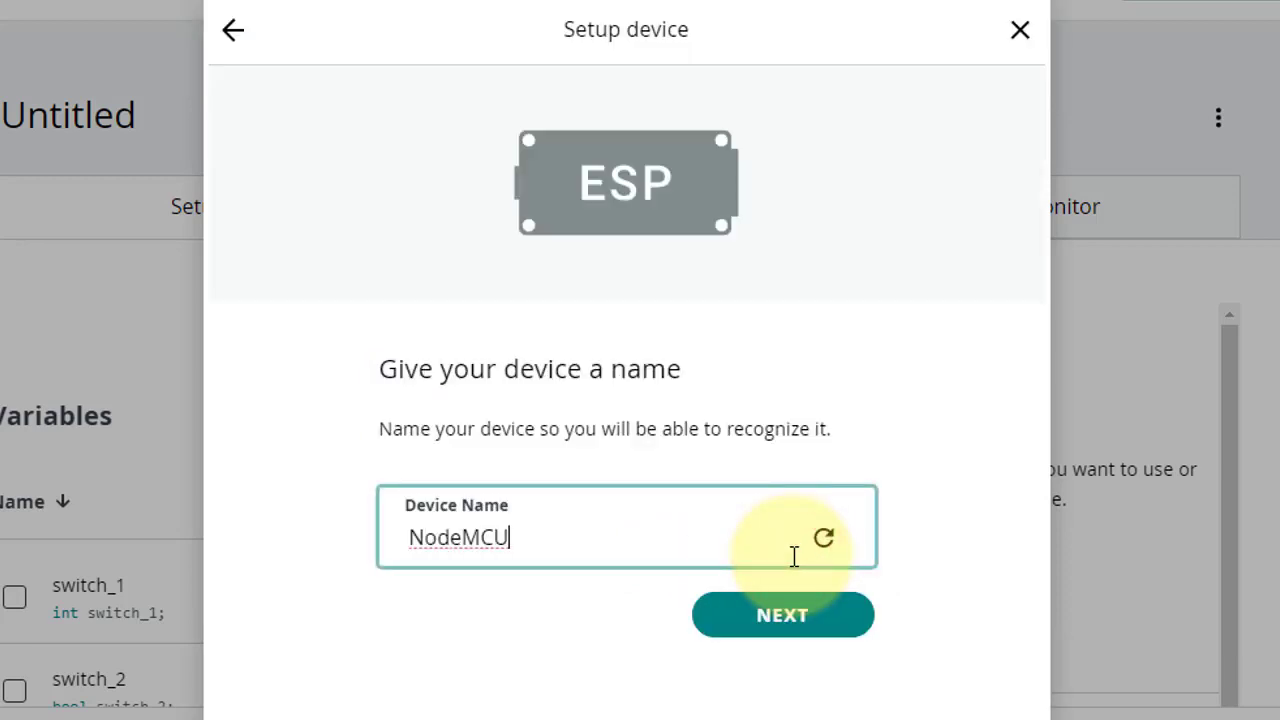
click(787, 628)
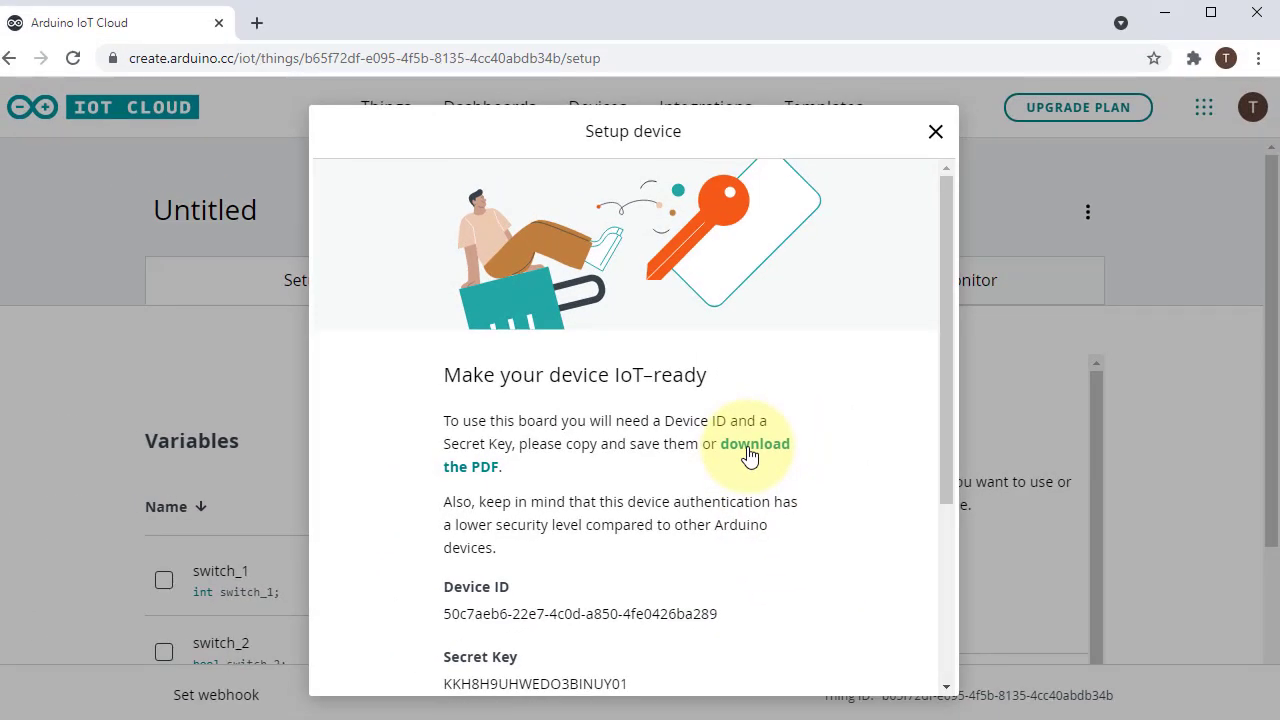
Download the device credentials PDF, open it and select the secret key text
click(749, 456)
click(200, 696)
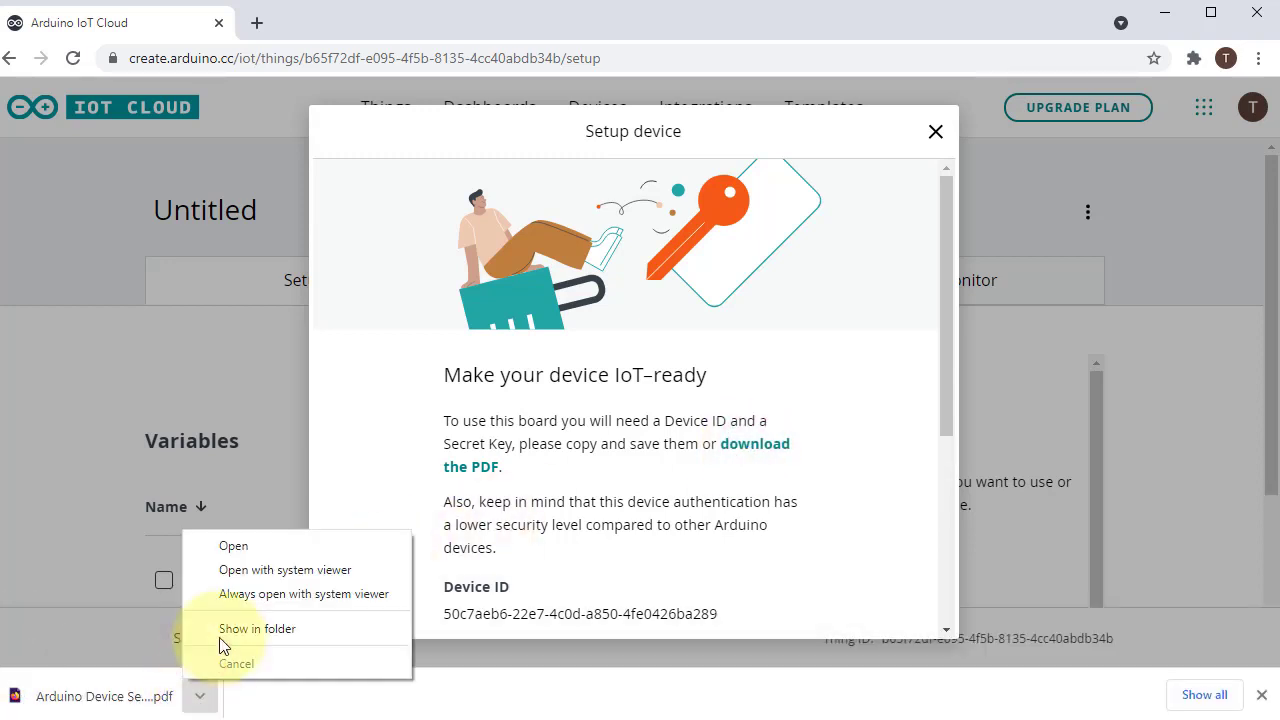
click(234, 546)
drag(469, 428, 1012, 432)
drag(469, 586, 849, 586)
Return to the device setup, confirm that the device ID and secret key are saved, and finish the setup
click(135, 24)
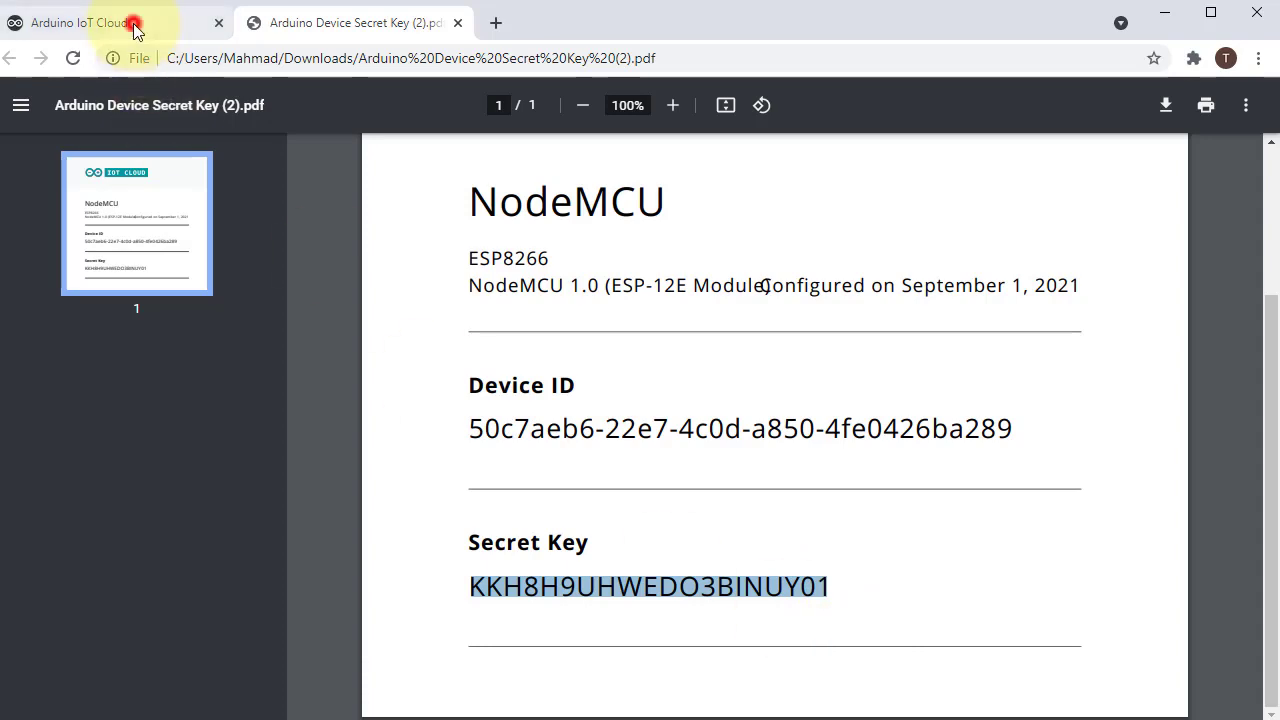
scroll(586, 451, down, 3)
click(455, 608)
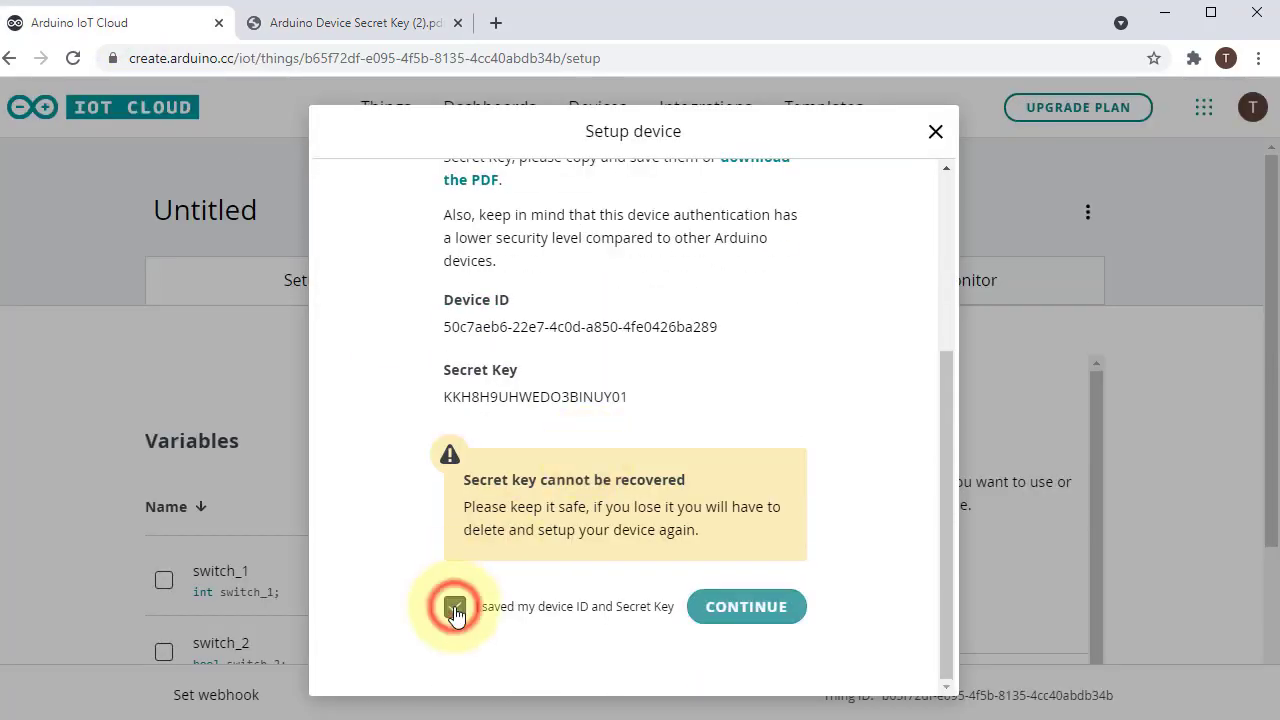
click(751, 610)
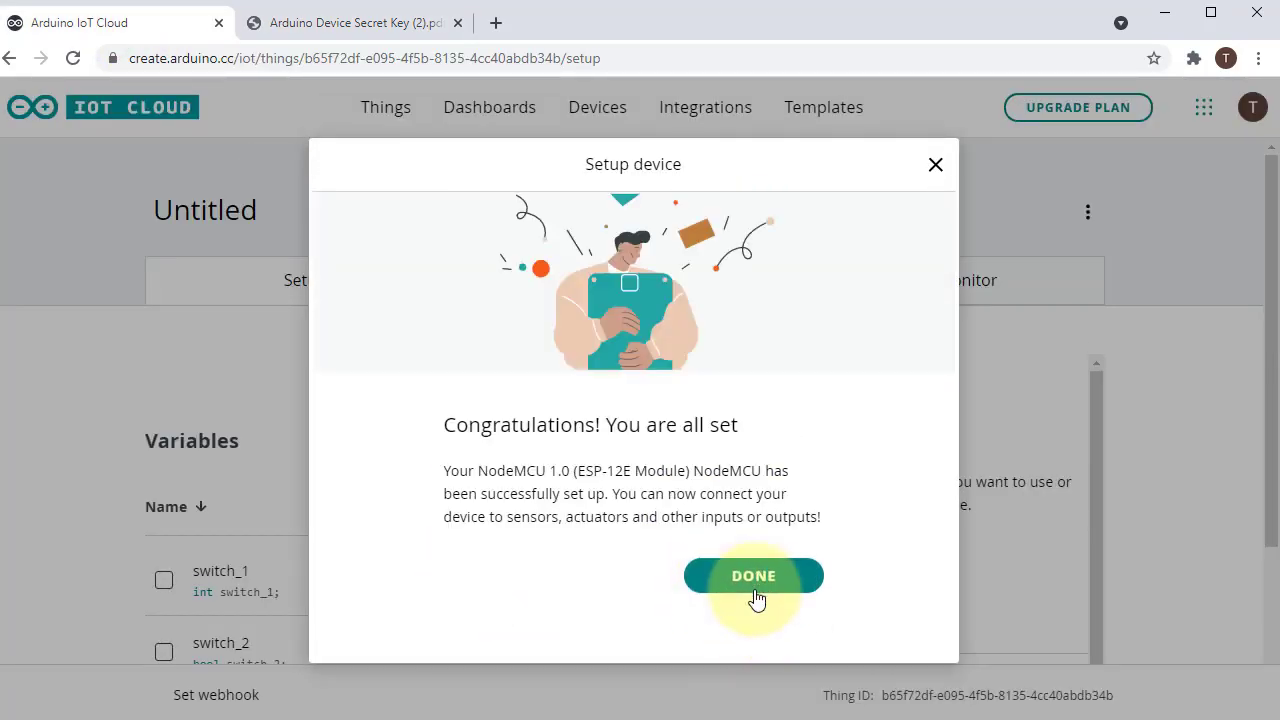
click(756, 597)
Configure the Thing's network with the SSID smarthome and enter the Wi-Fi password
scroll(757, 594, down, 1)
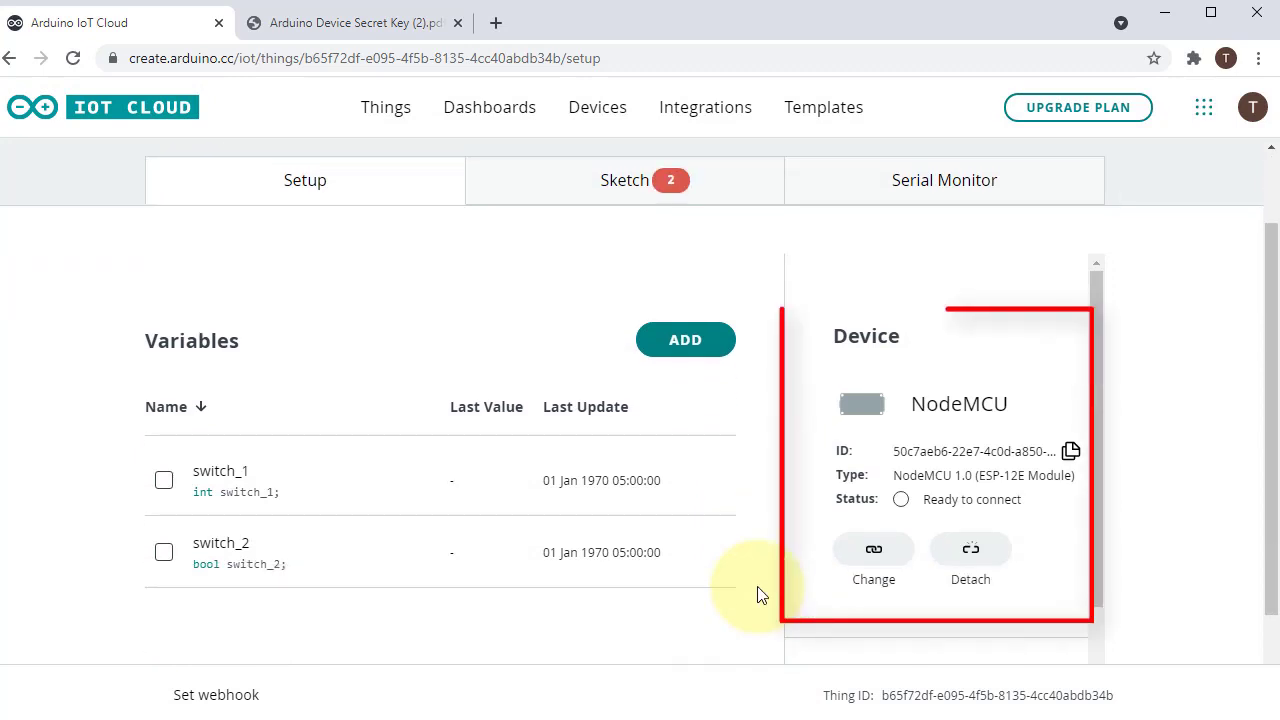
scroll(757, 594, down, 1)
scroll(808, 580, down, 3)
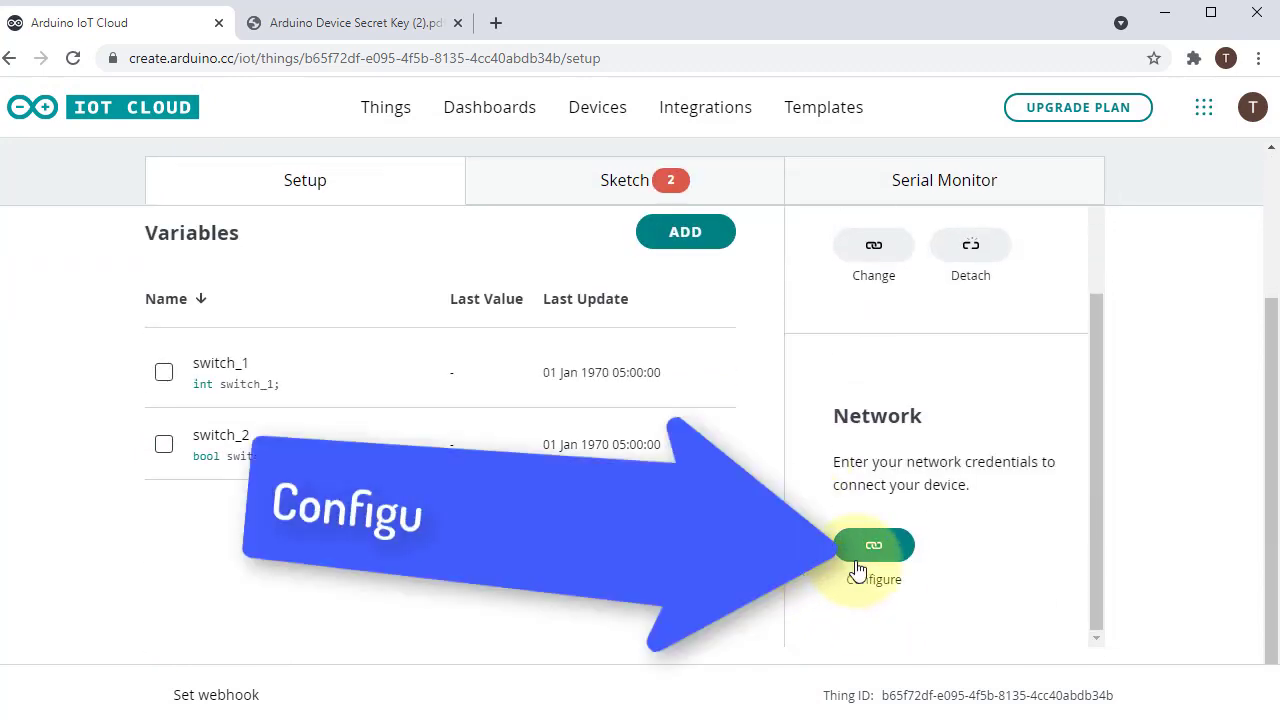
click(870, 560)
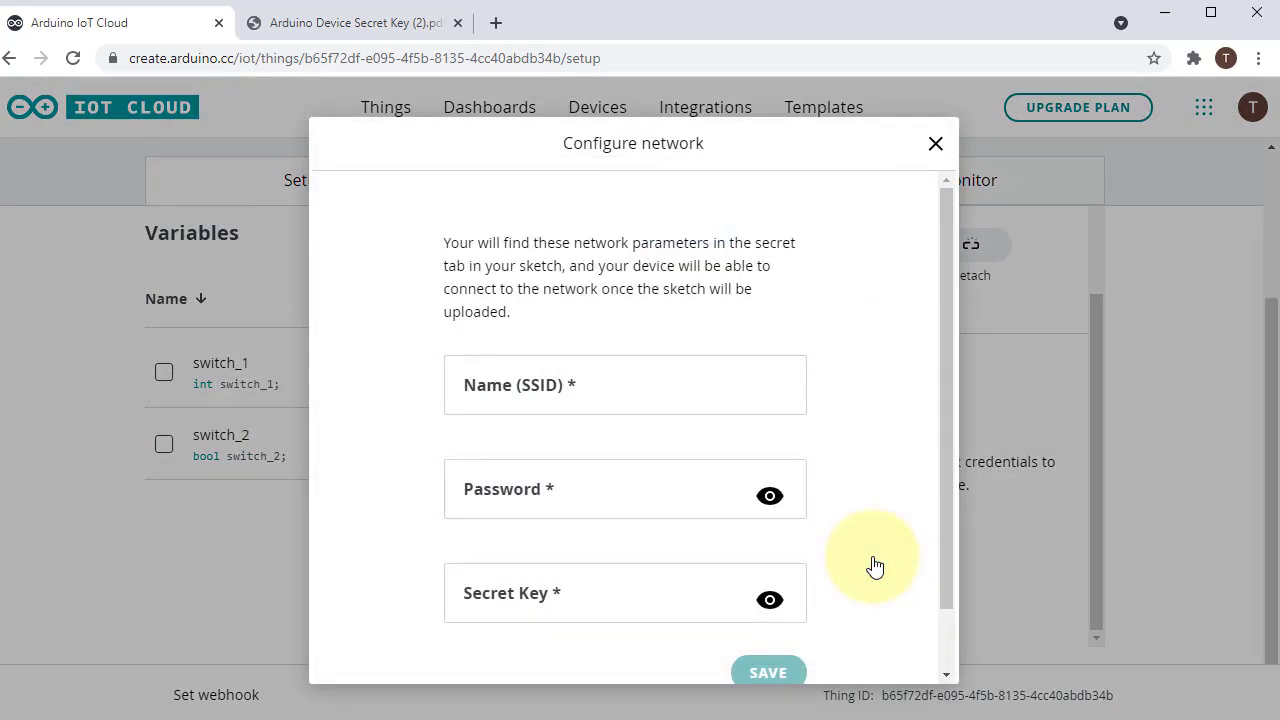
click(680, 397)
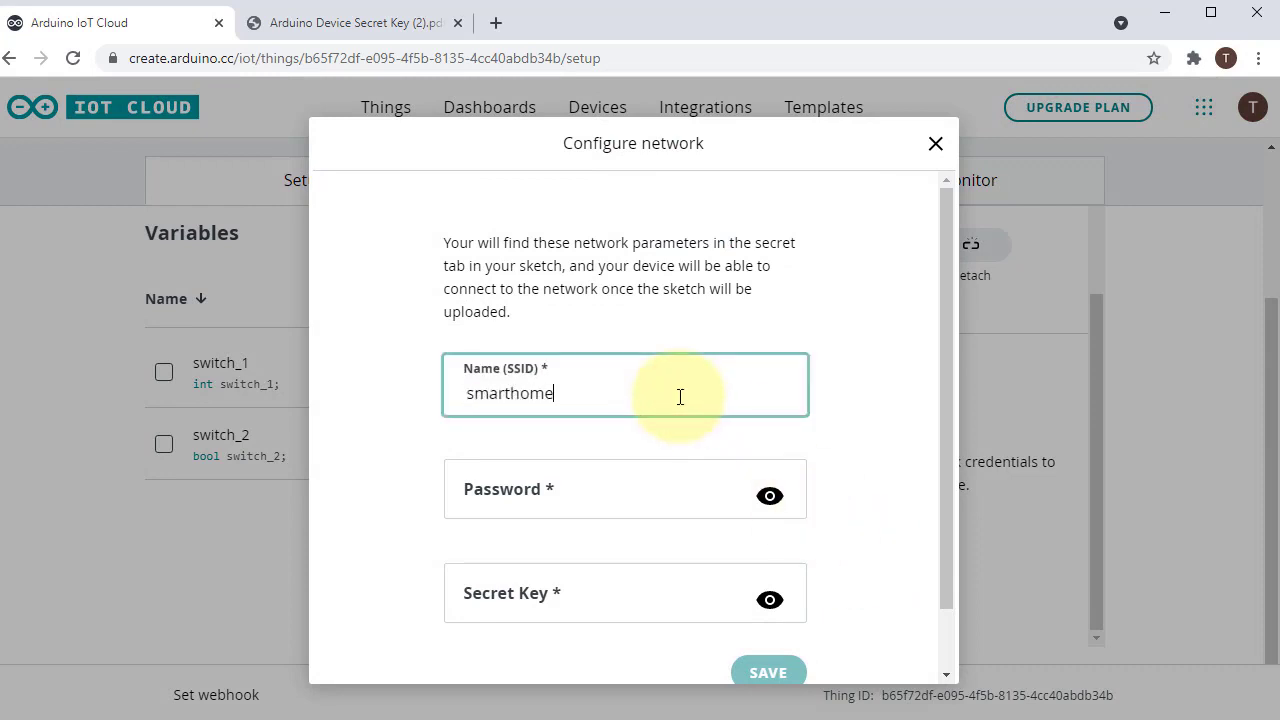
click(769, 497)
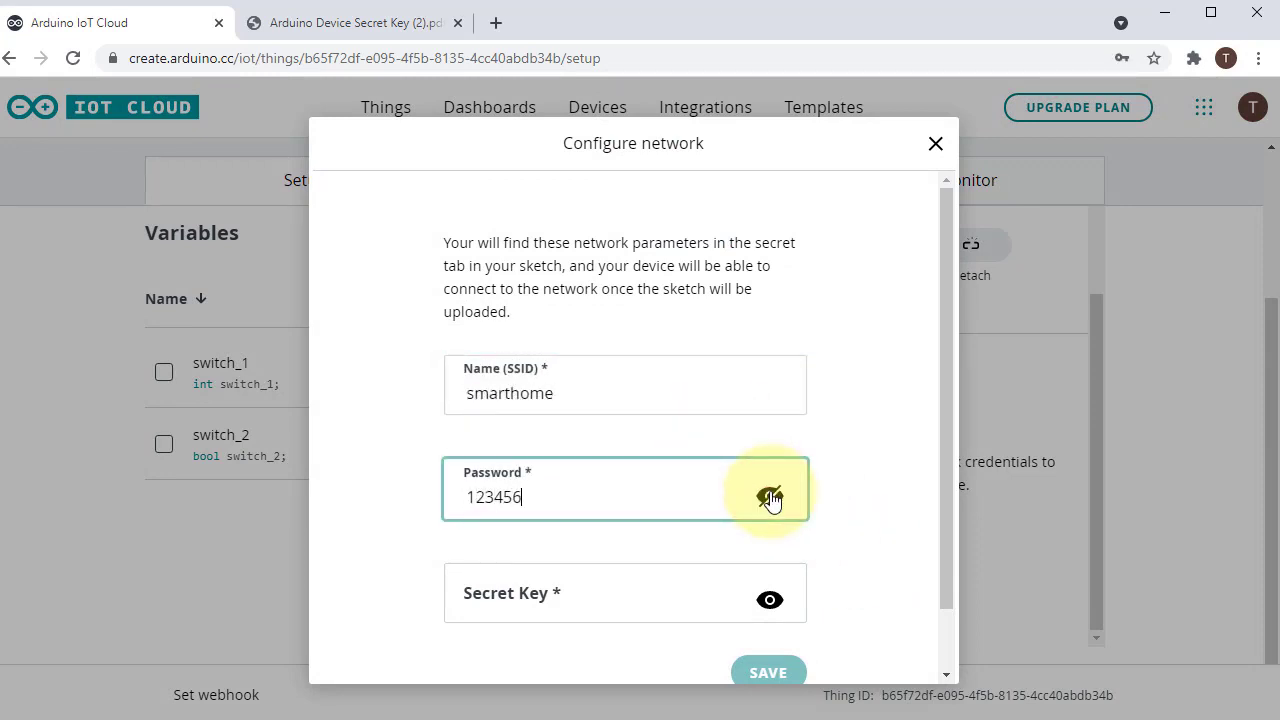
Copy the secret key from the credentials PDF into the network's Secret Key field and save the network configuration
click(771, 603)
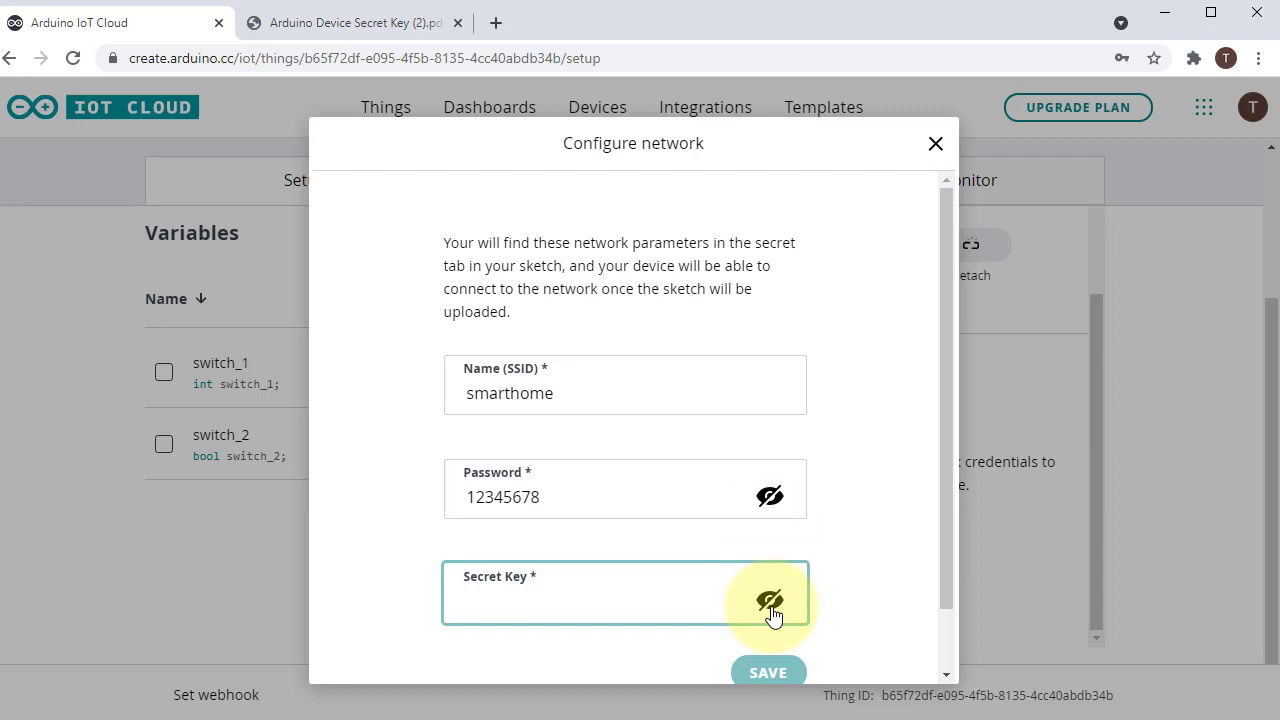
click(340, 22)
right_click(486, 586)
click(528, 432)
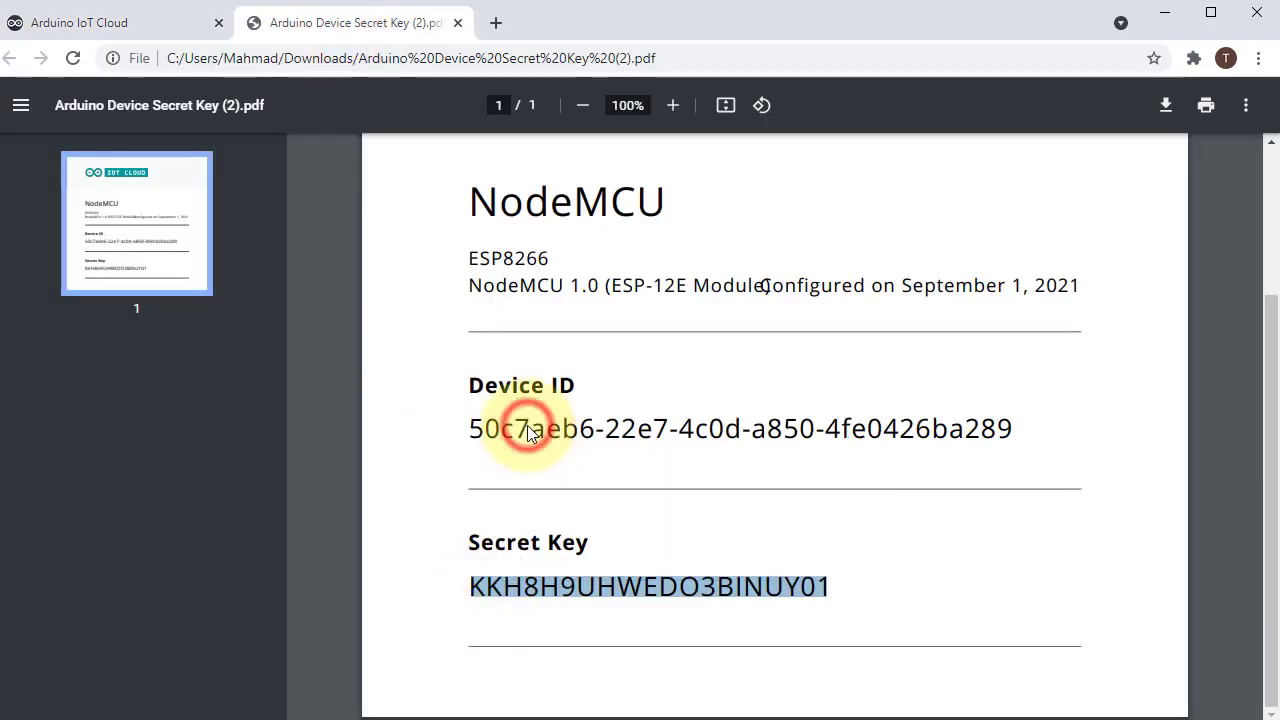
click(100, 22)
right_click(521, 590)
click(561, 452)
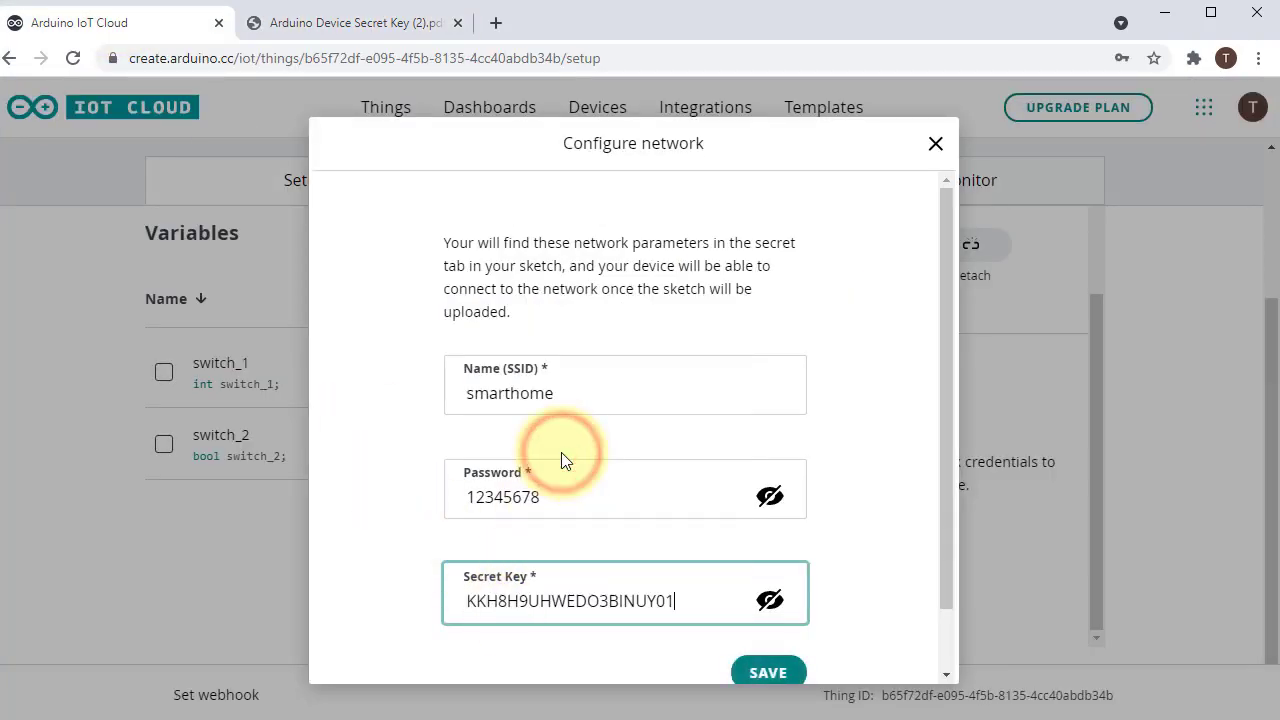
scroll(561, 452, down, 2)
click(775, 620)
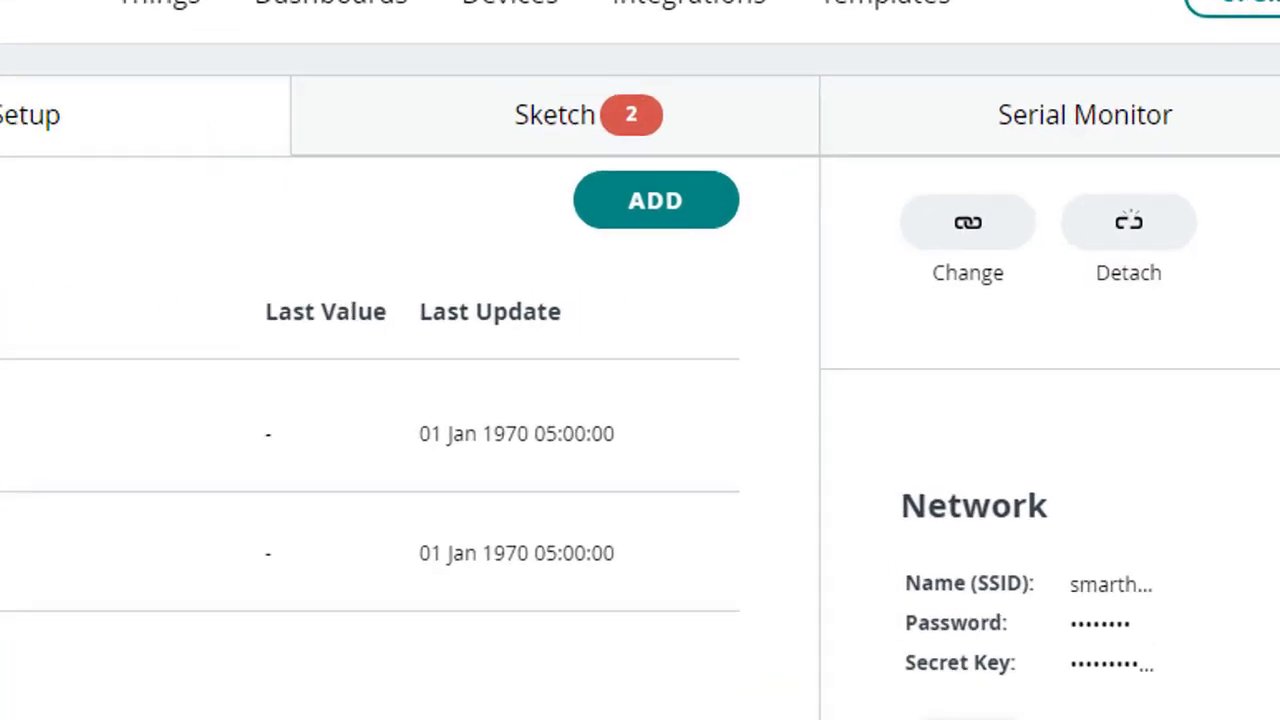
Open the Thing's sketch in the full editor and delete all of its generated code
click(545, 125)
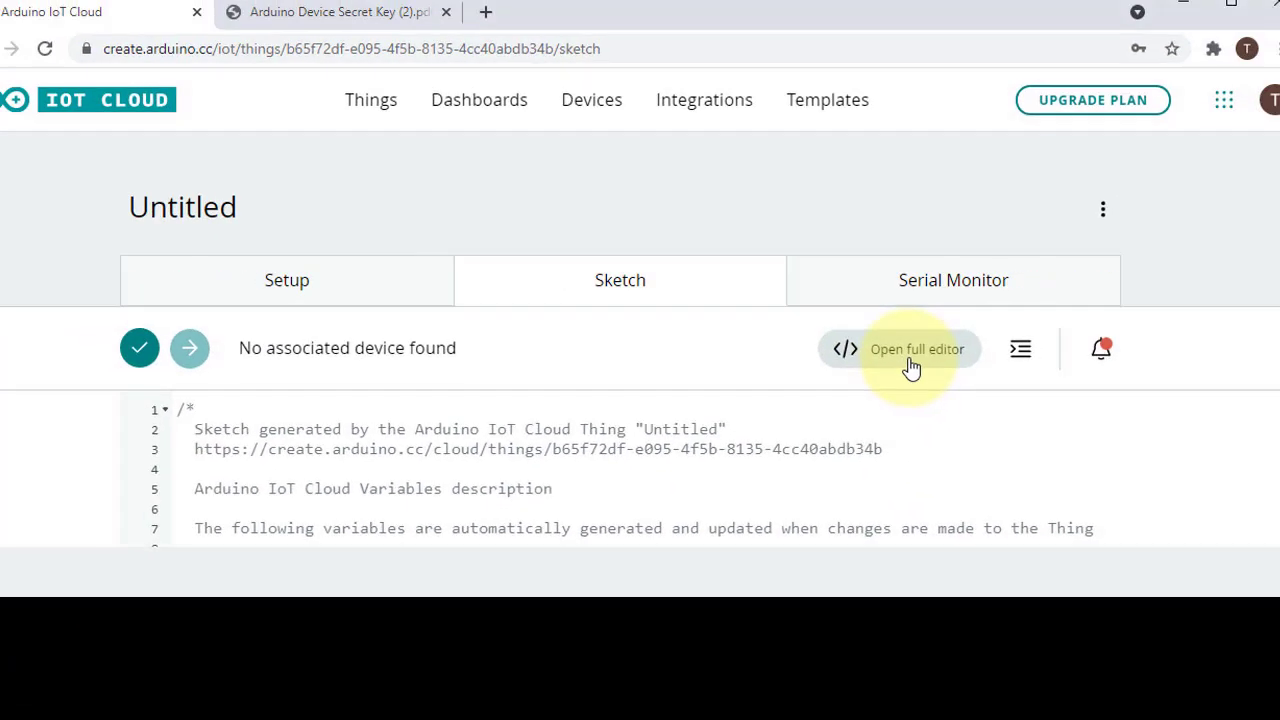
click(911, 366)
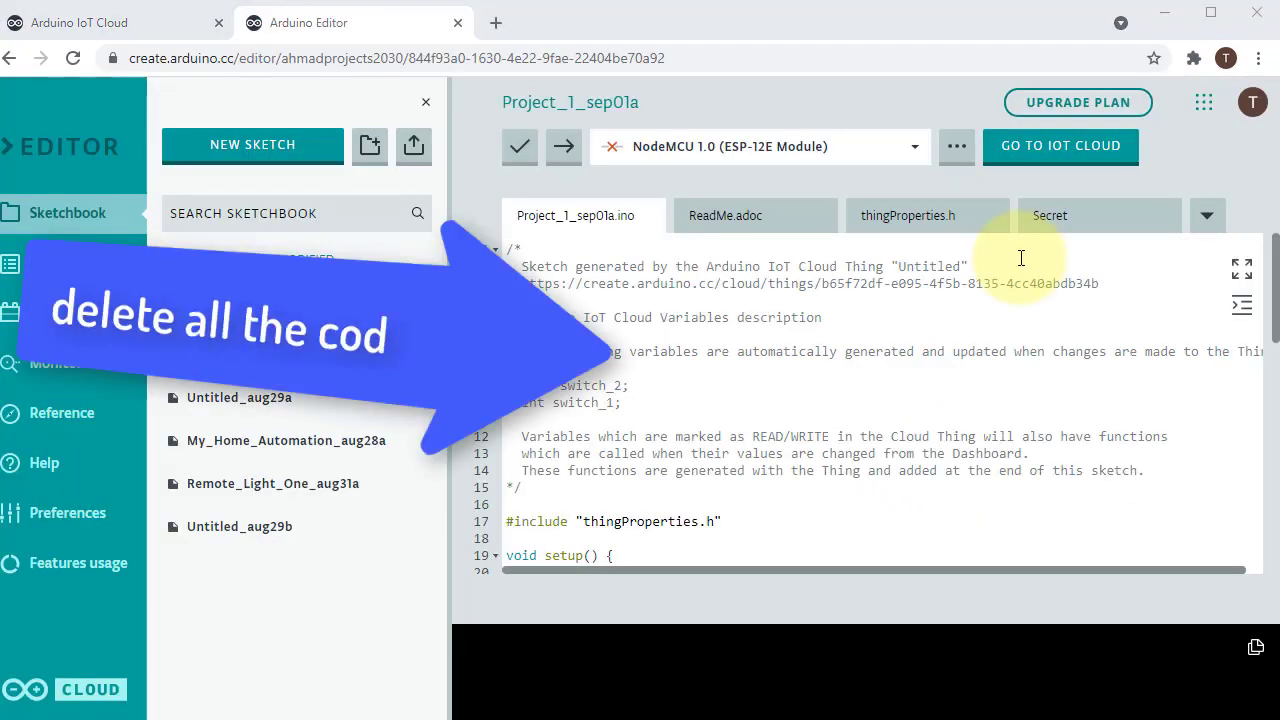
key(ctrl+a)
key(BackSpace)
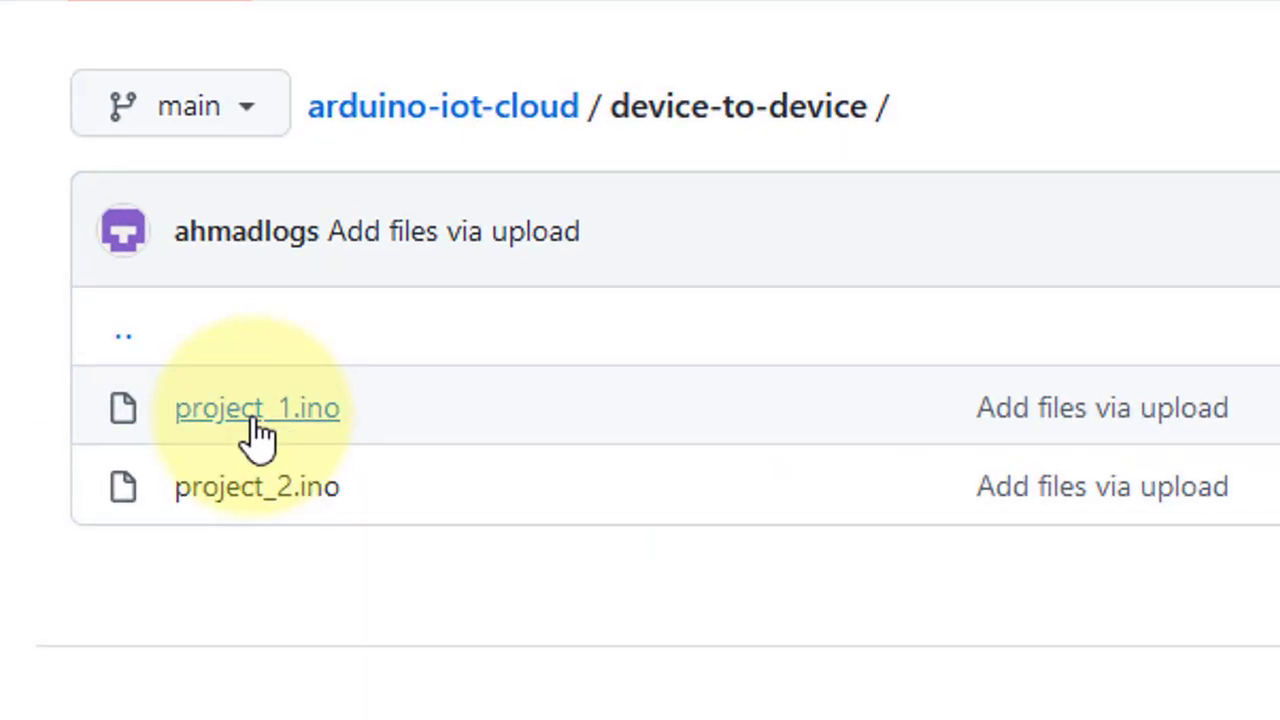
Open project_1.ino from the device-to-device folder on GitHub and copy its whole code
click(213, 437)
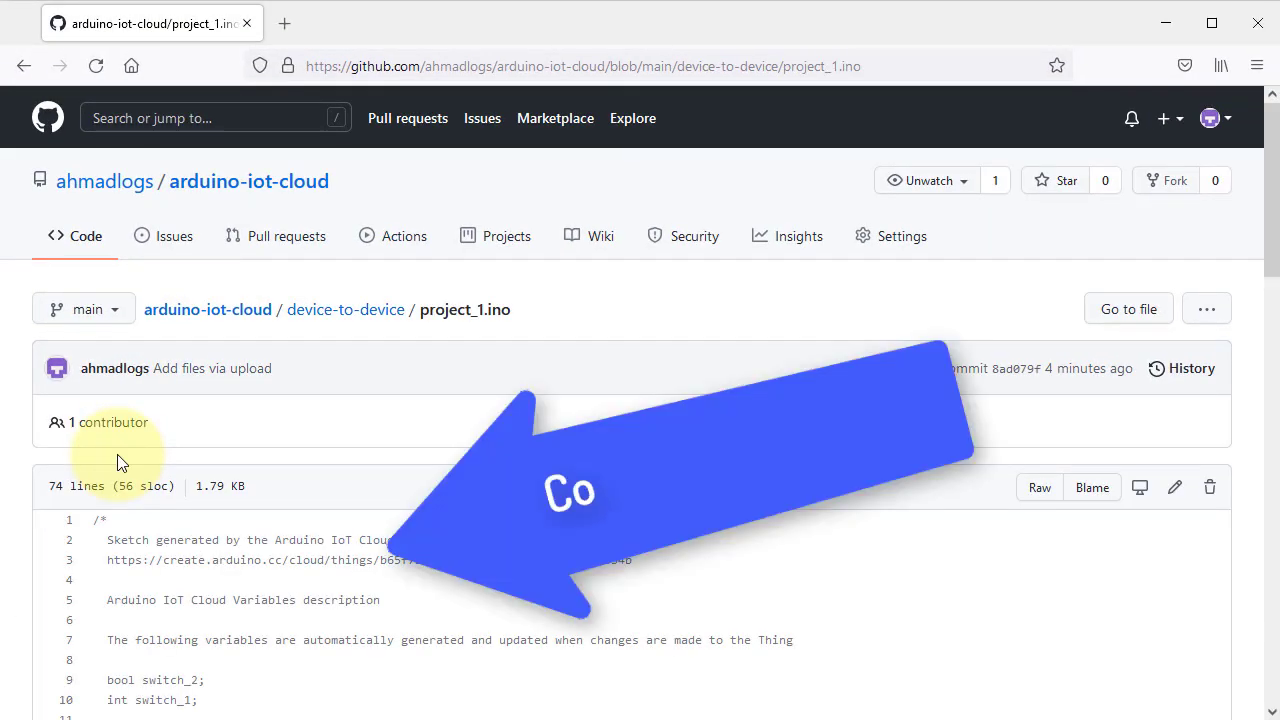
scroll(118, 455, down, 4)
drag(92, 115, 150, 533)
right_click(150, 533)
click(183, 297)
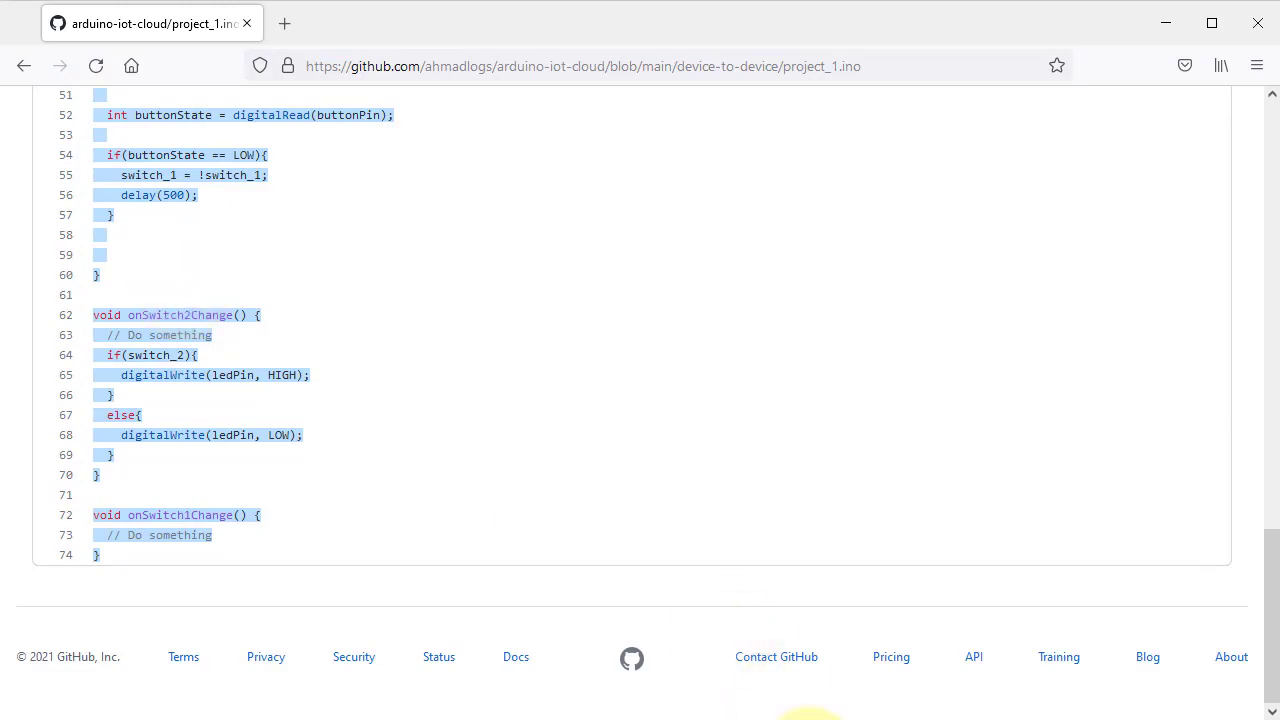
Switch back to Arduino Editor and paste the copied code into the emptied Project_1_sep01a sketch
click(810, 714)
right_click(565, 255)
click(575, 240)
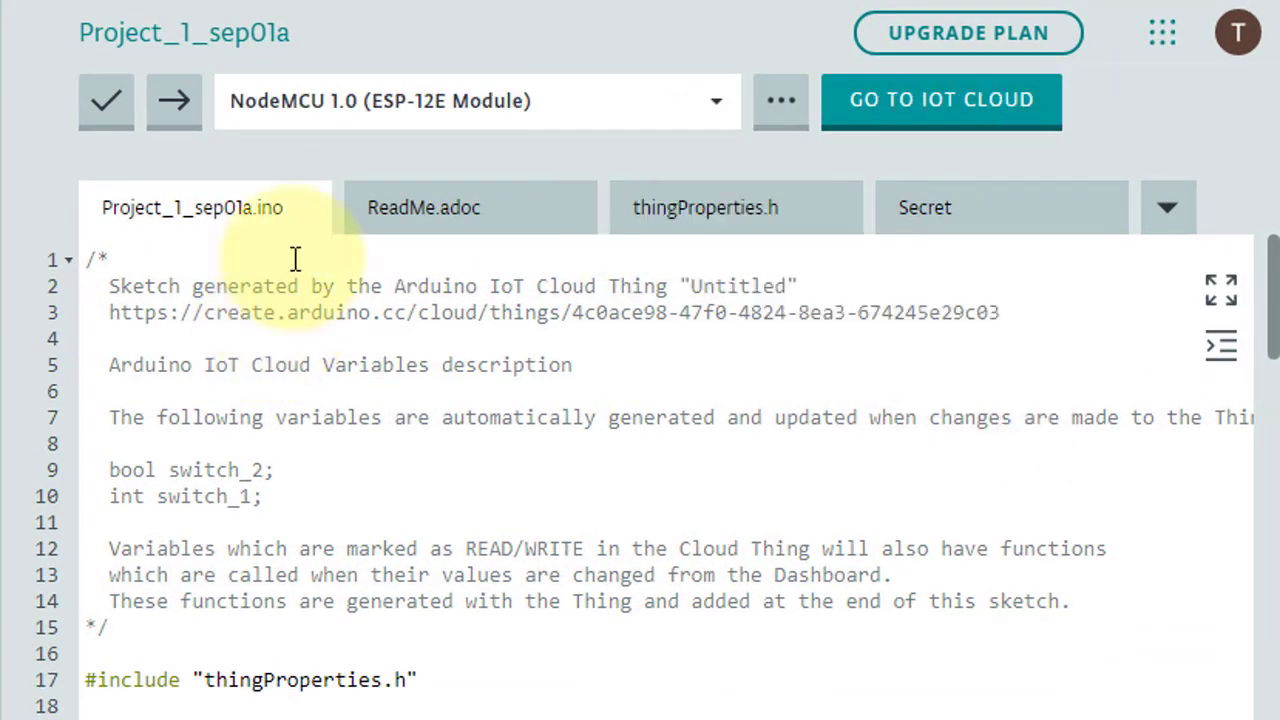
Choose the NodeMCU 1.0 (ESP-12E Module) board on its COM port, upload the sketch and open the serial monitor
click(320, 108)
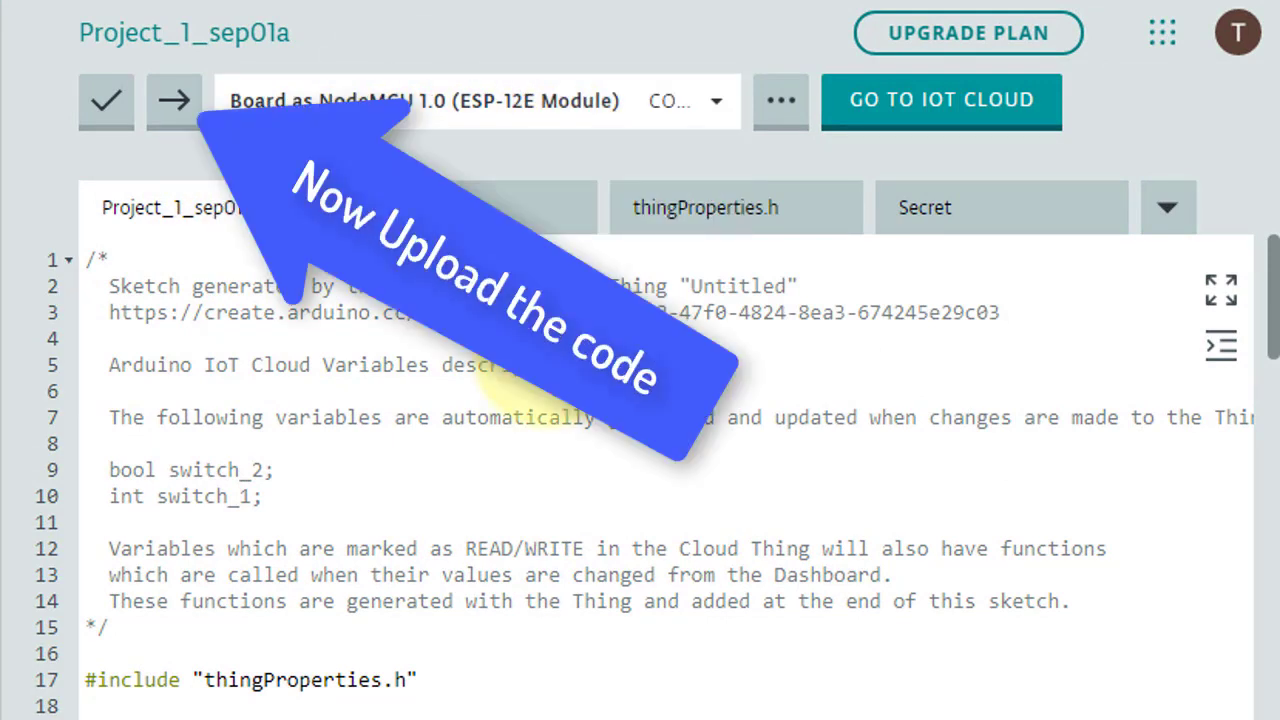
click(175, 102)
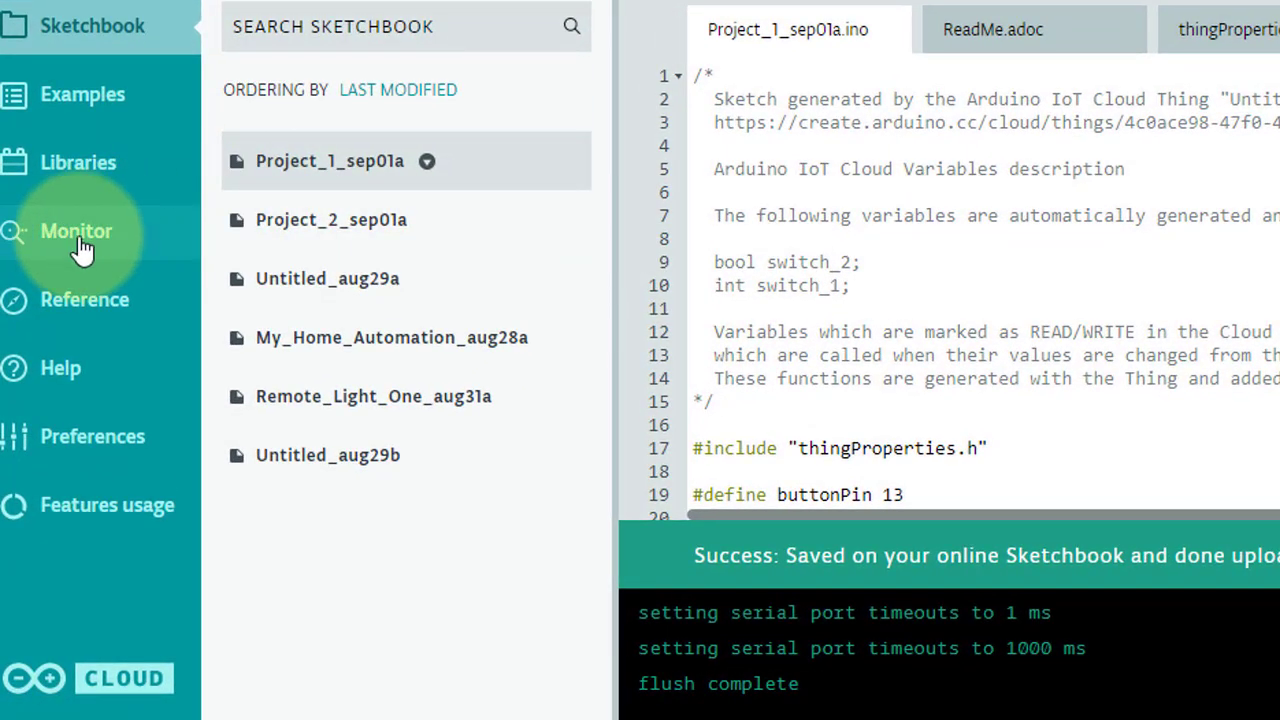
click(61, 376)
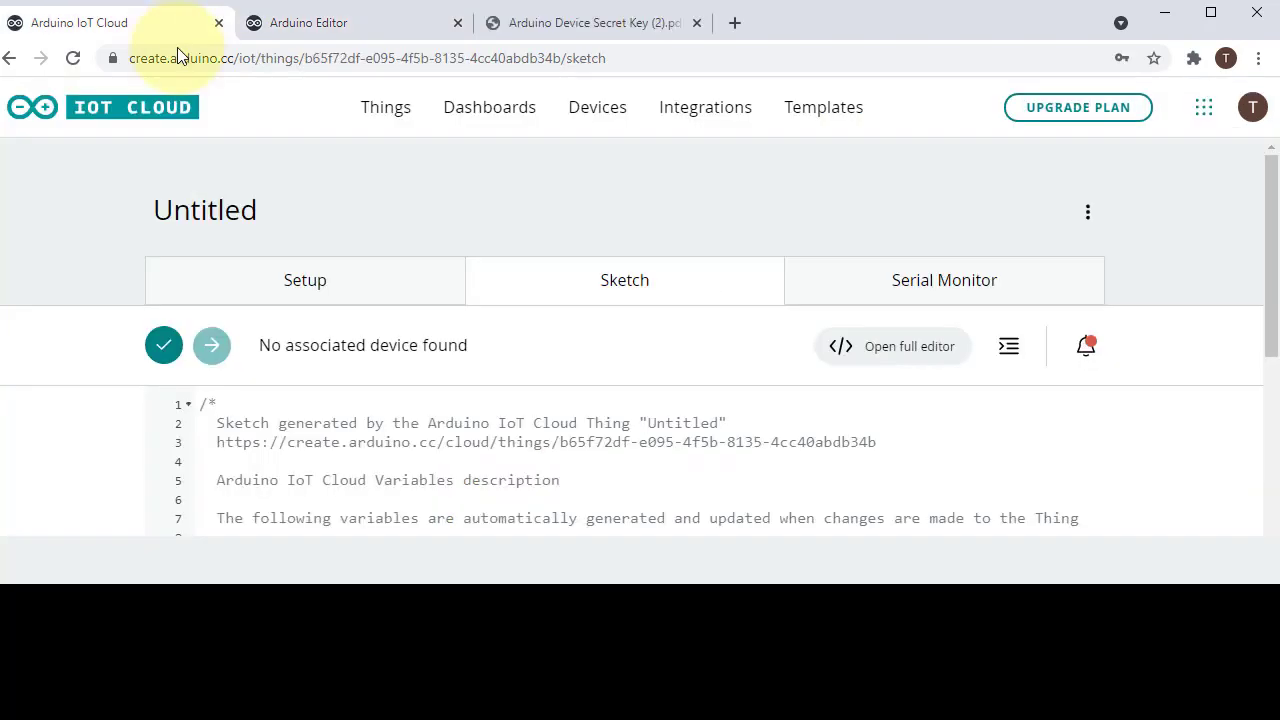
Rename the Untitled Thing as Project_1 in the Things list
click(386, 110)
click(1090, 415)
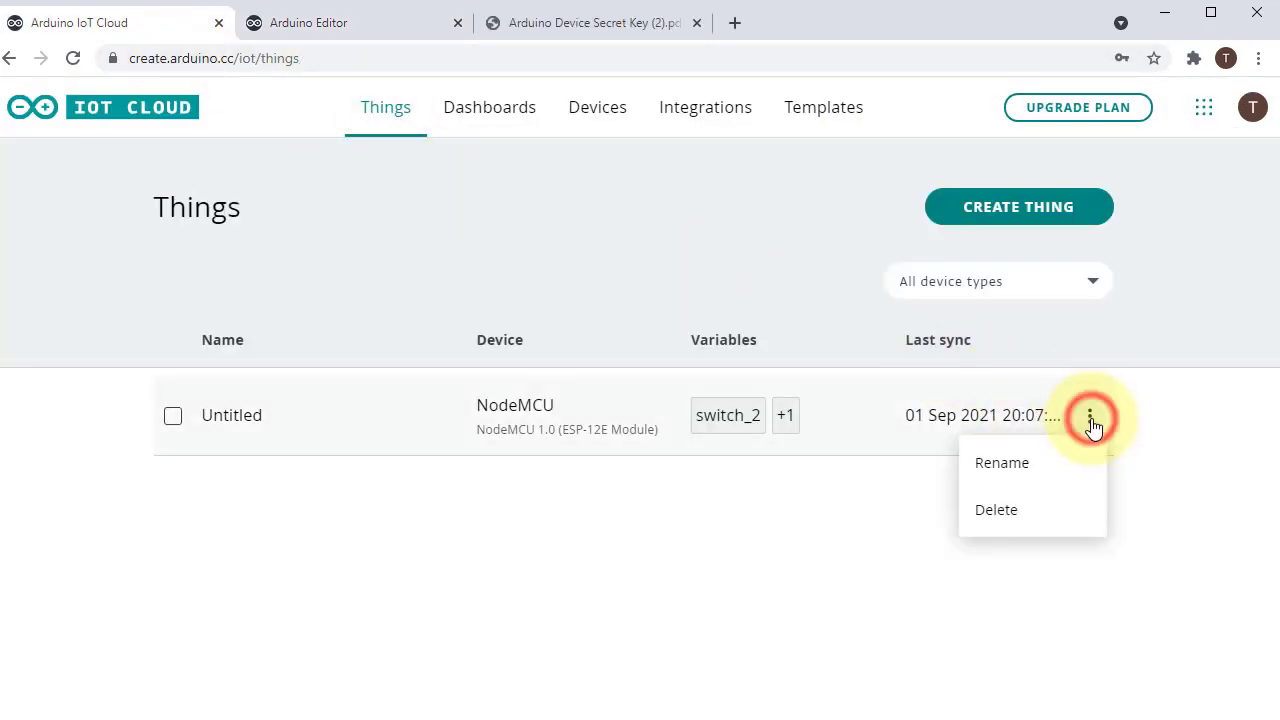
click(1035, 463)
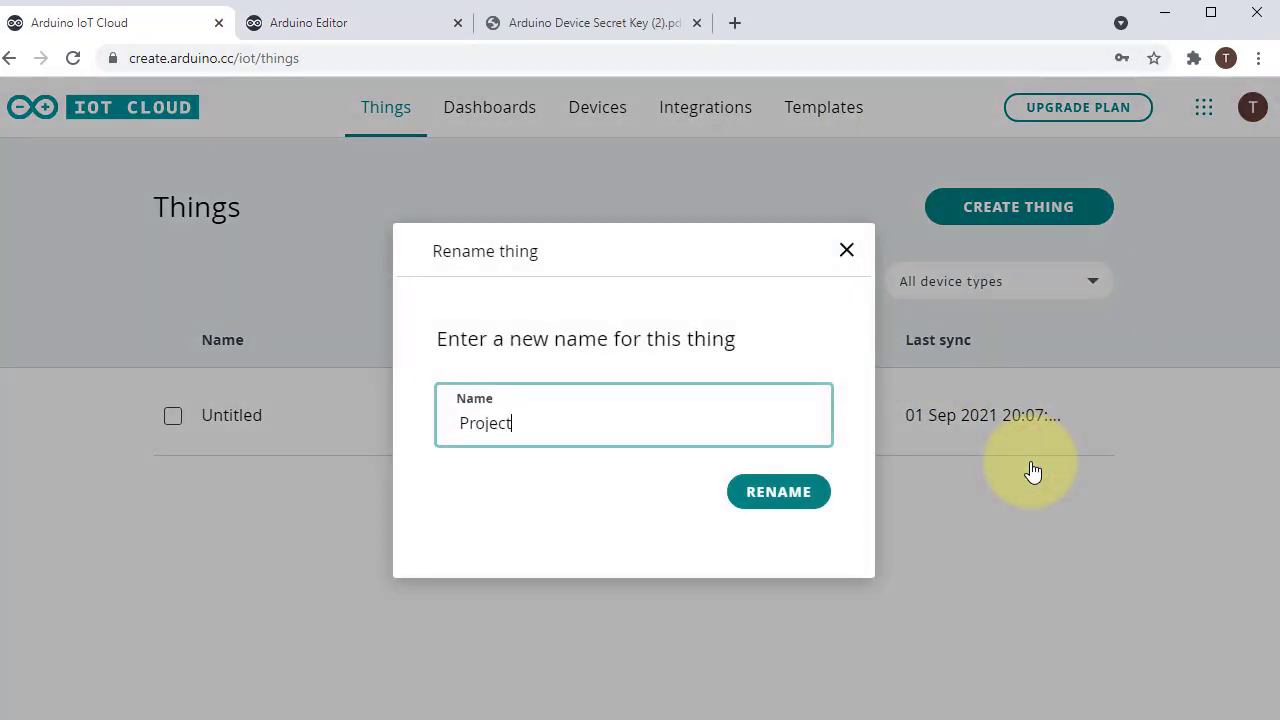
click(778, 505)
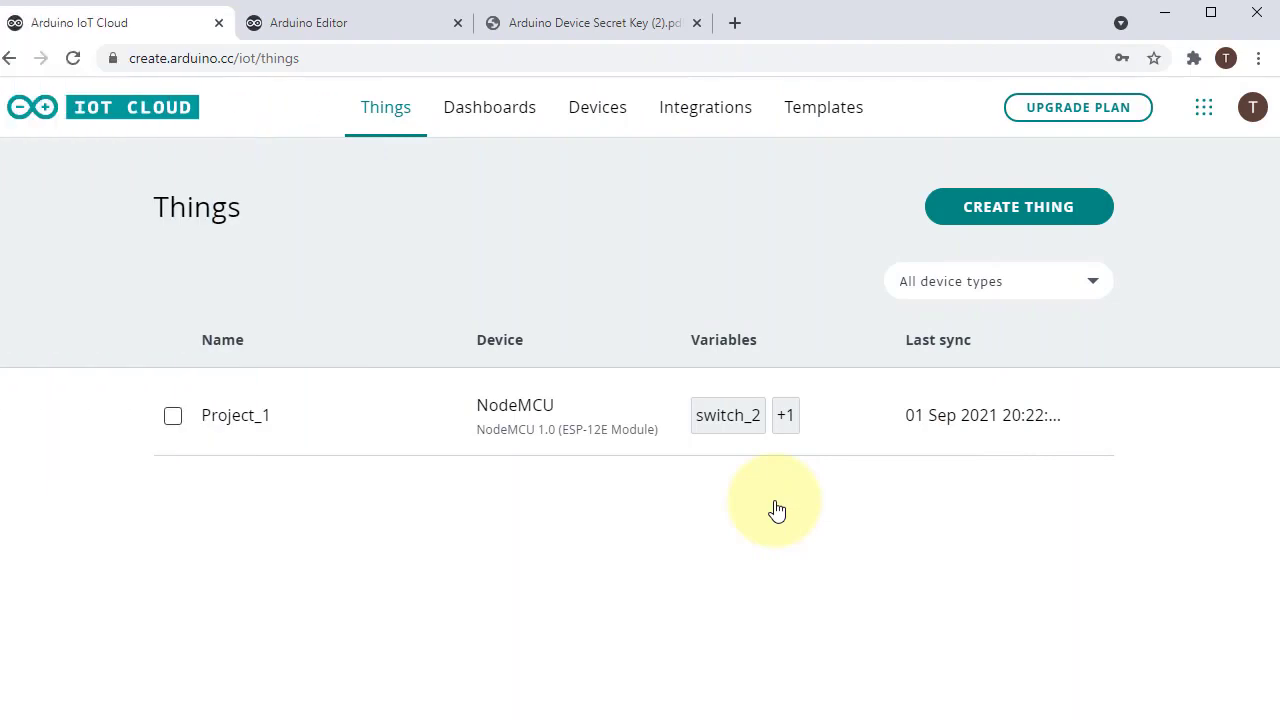
Create a second Thing and add a variable named switch_1, synchronized with the integer switch_1 of Project_1
click(1045, 218)
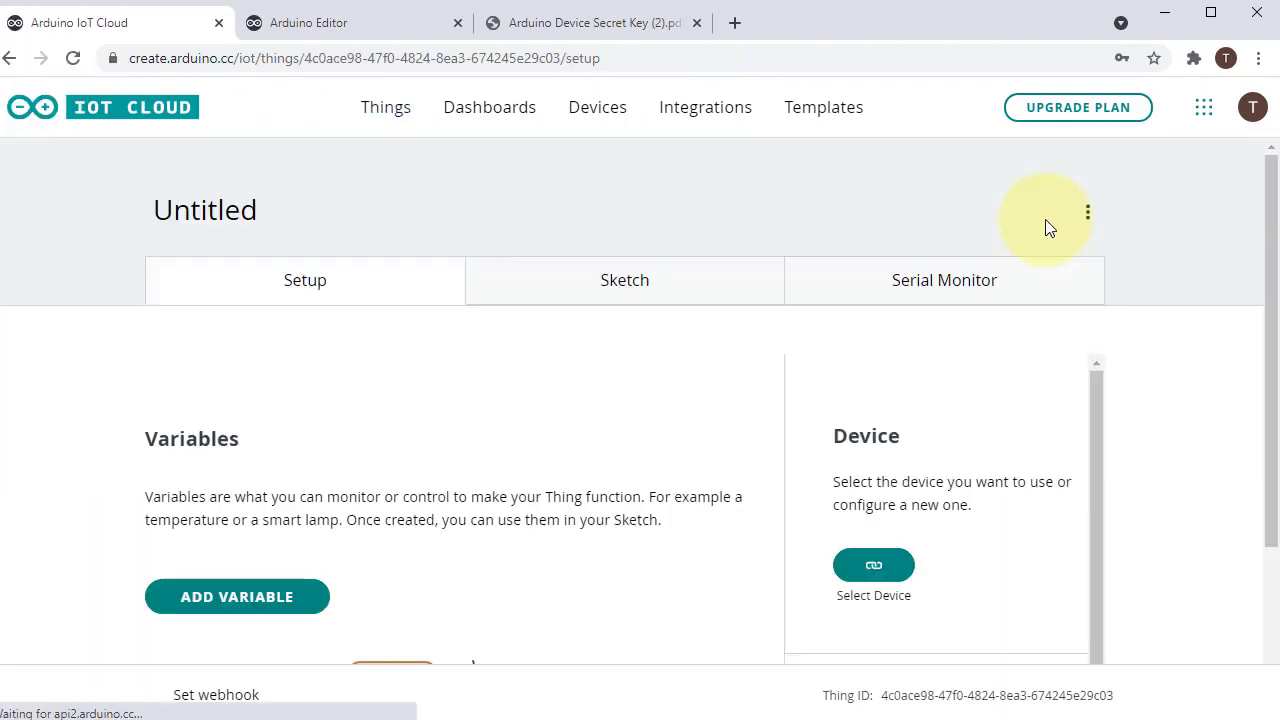
click(282, 612)
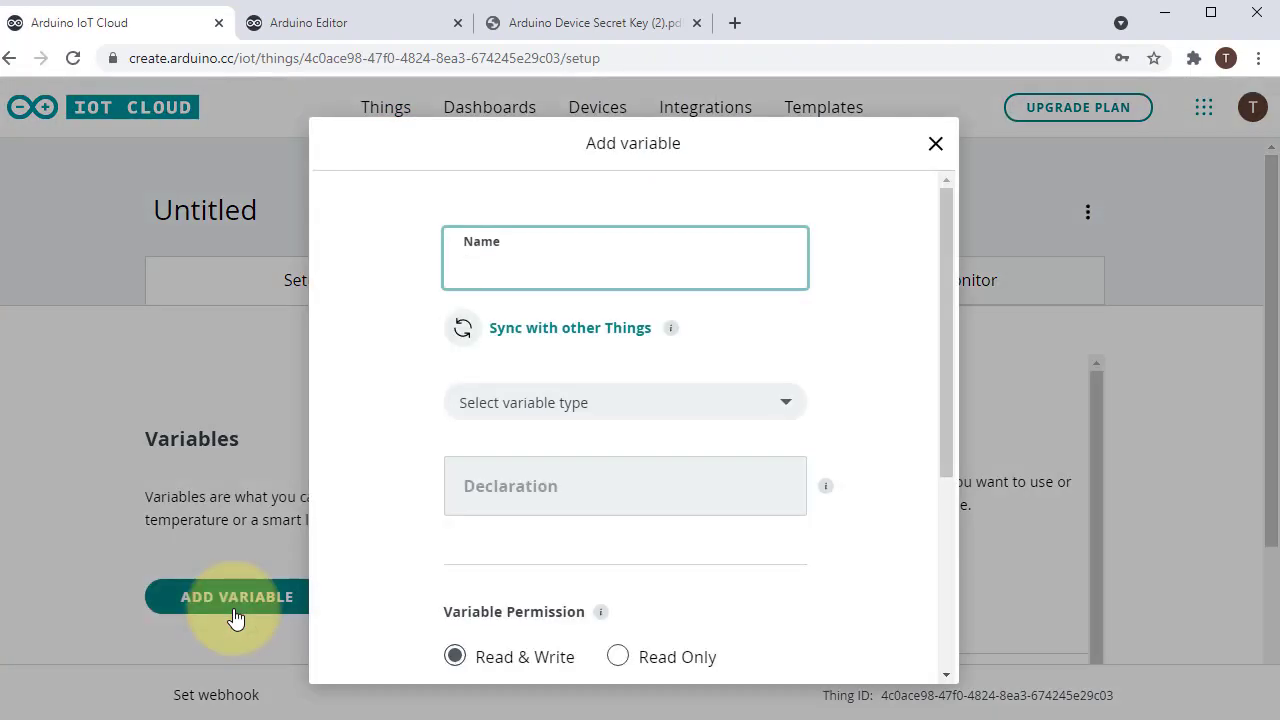
text(S)
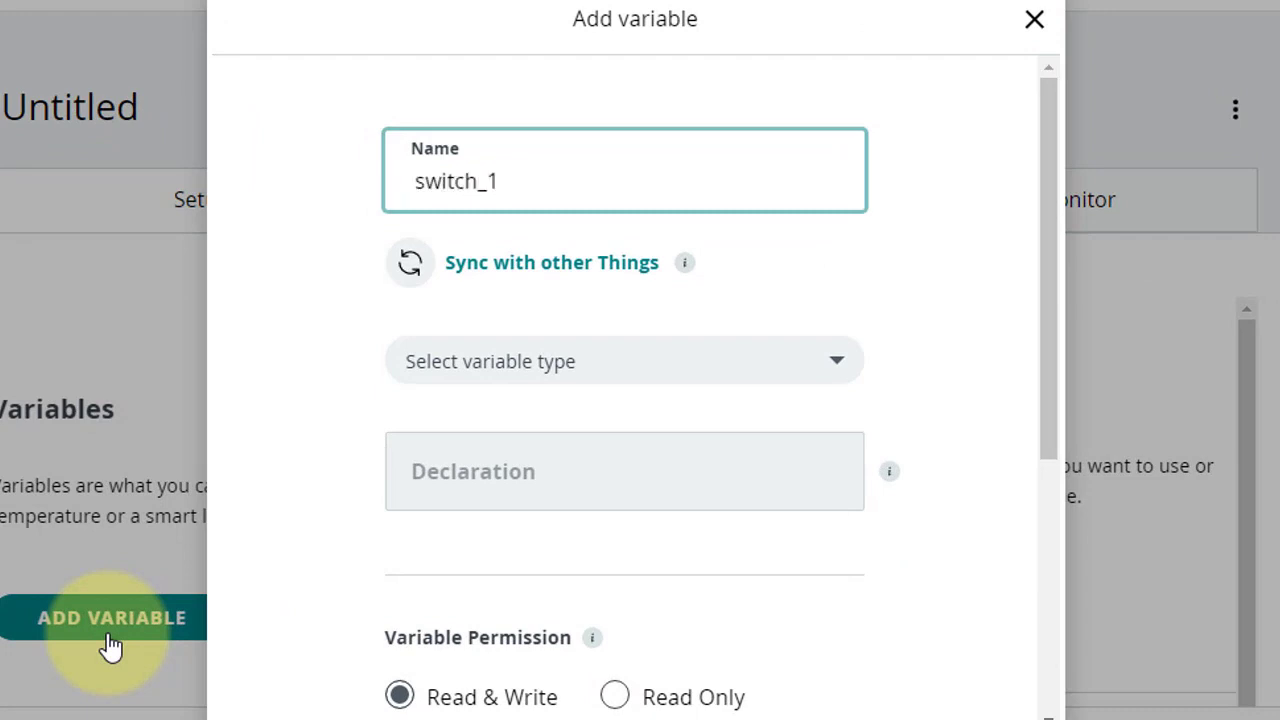
click(535, 270)
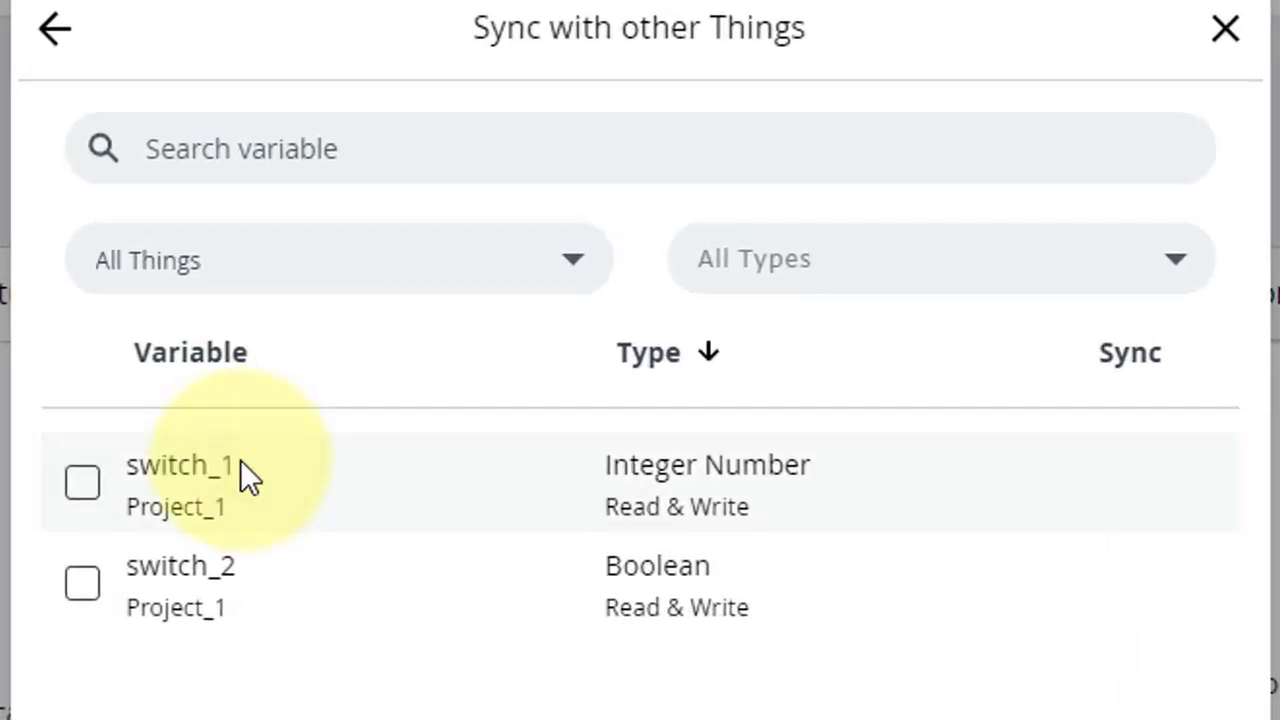
drag(91, 486, 232, 474)
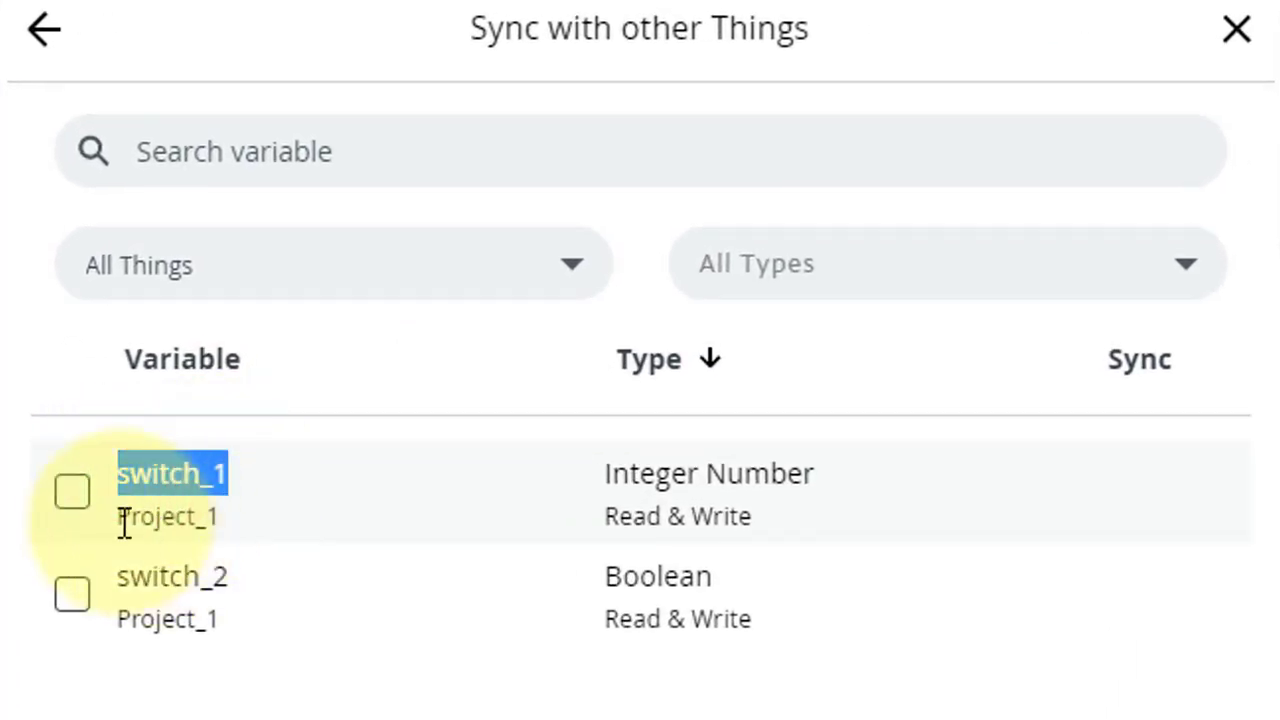
drag(124, 520, 241, 505)
drag(609, 485, 845, 485)
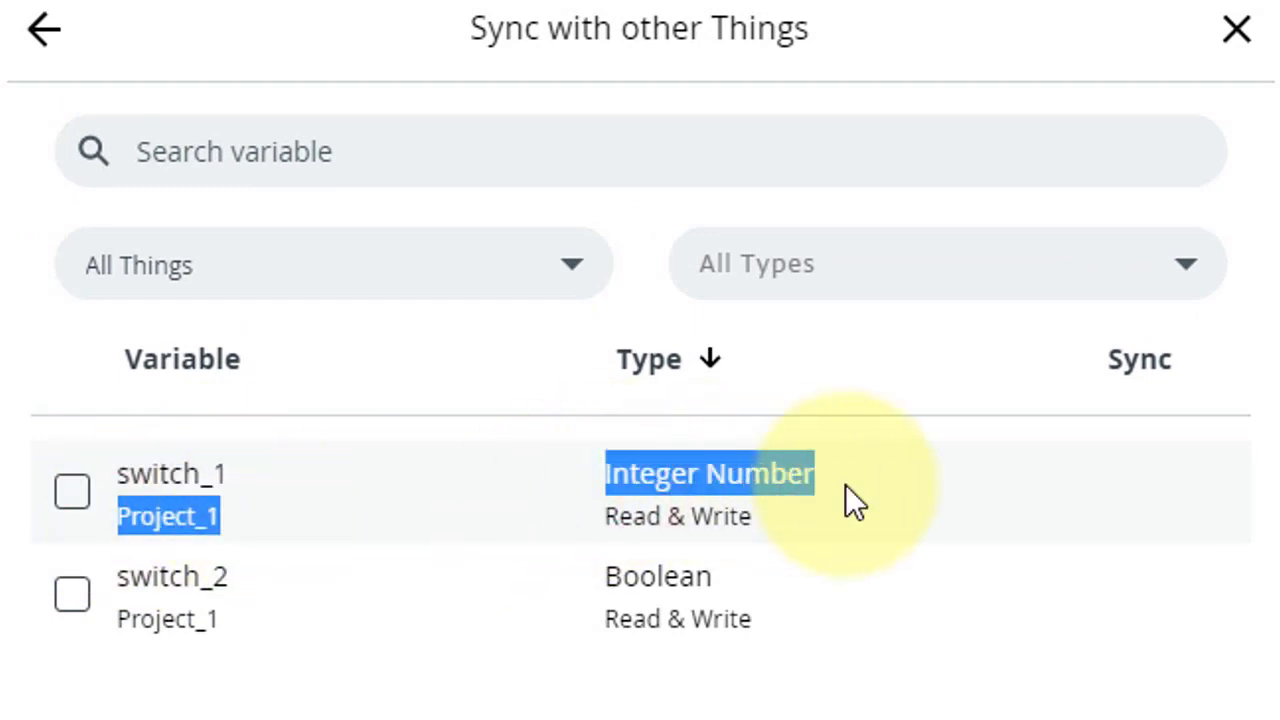
click(75, 495)
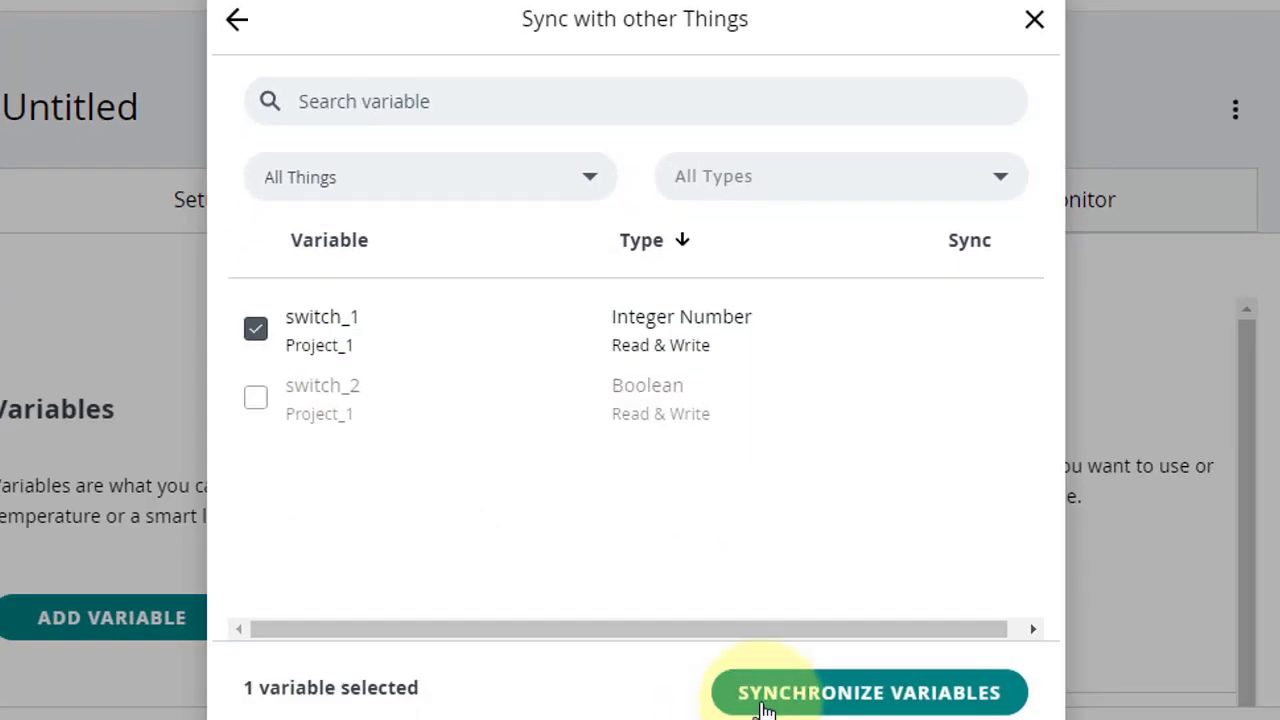
click(891, 703)
scroll(884, 706, down, 3)
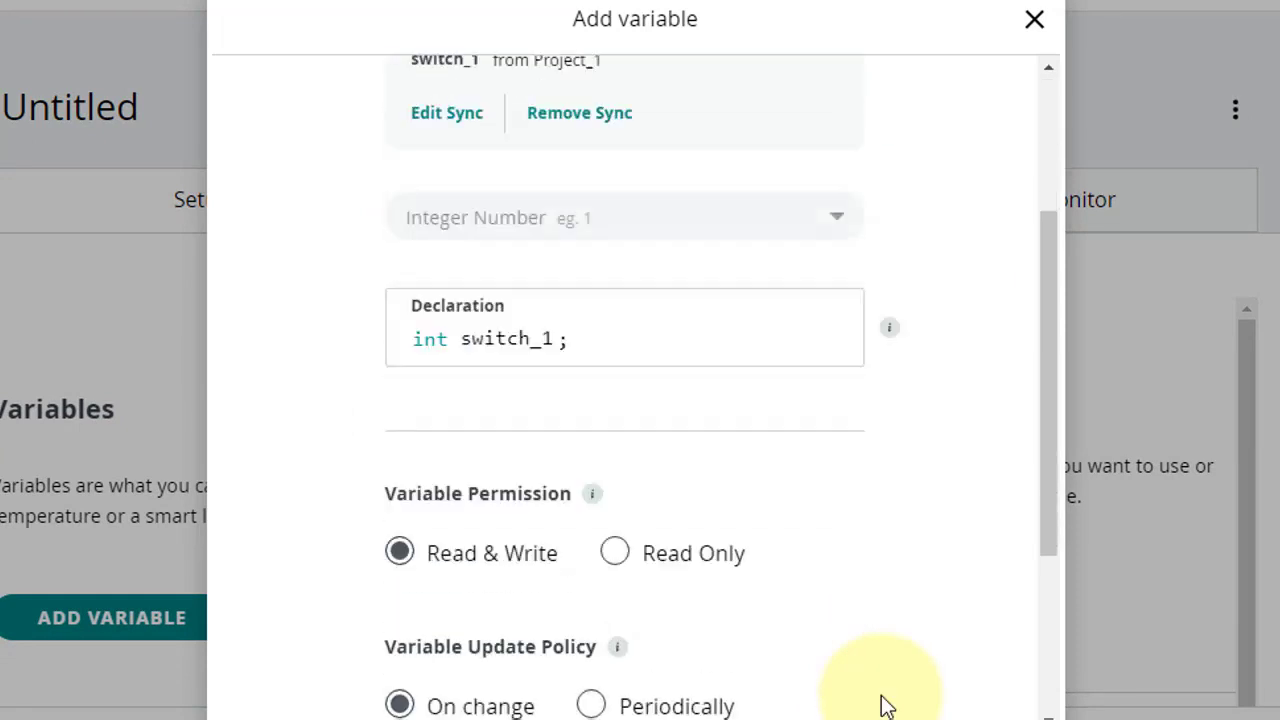
scroll(884, 706, down, 3)
click(634, 651)
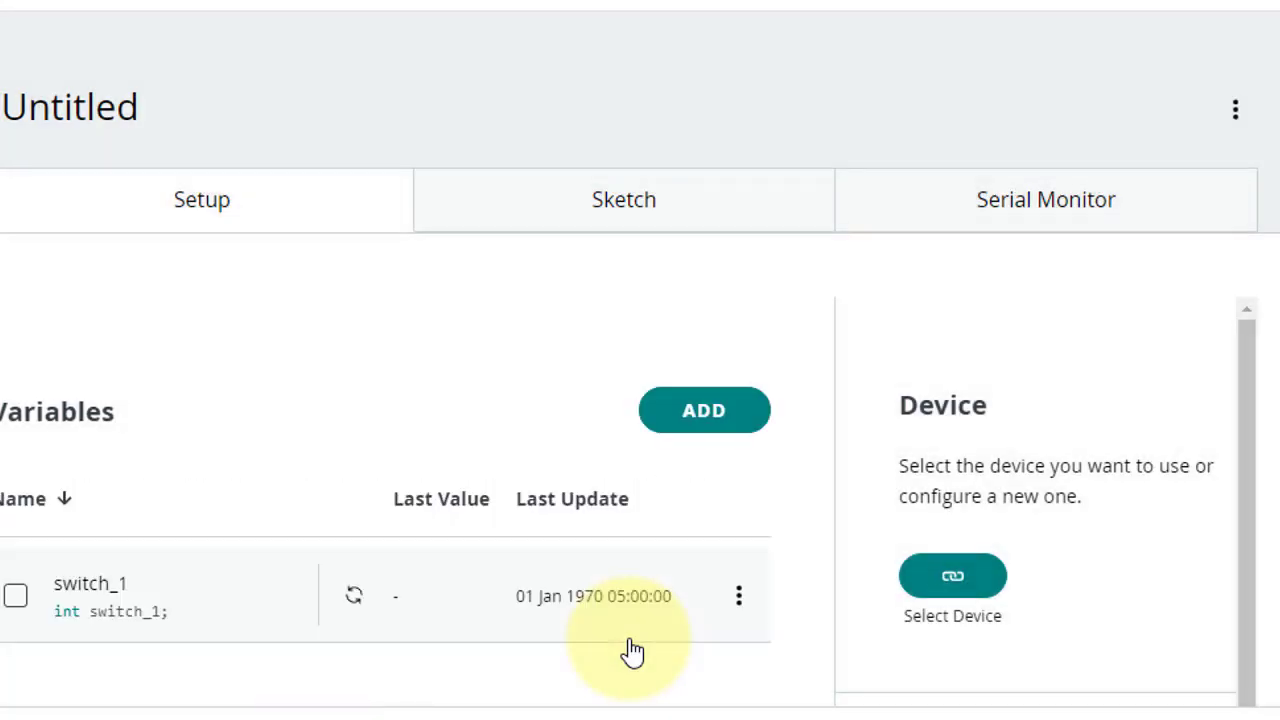
Add a second variable named switch_2 to the new Thing, synchronized with the Boolean switch_2 of Project_1
click(702, 418)
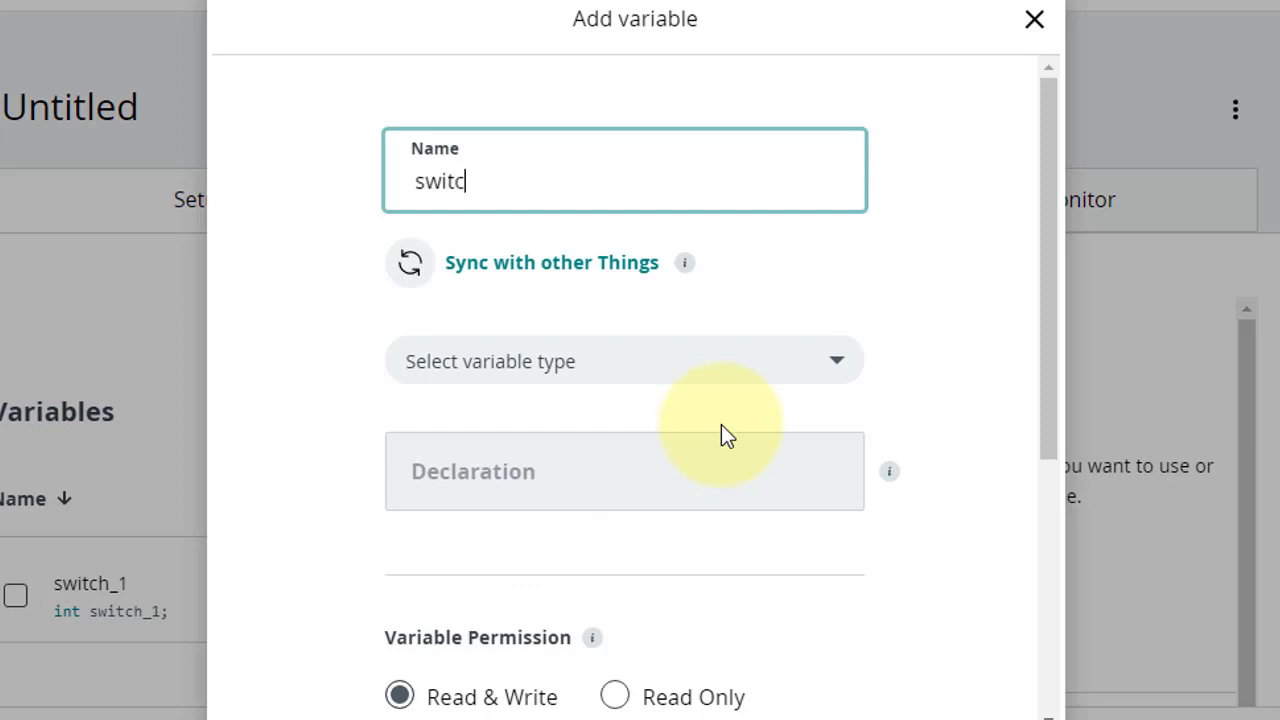
text(switch_2)
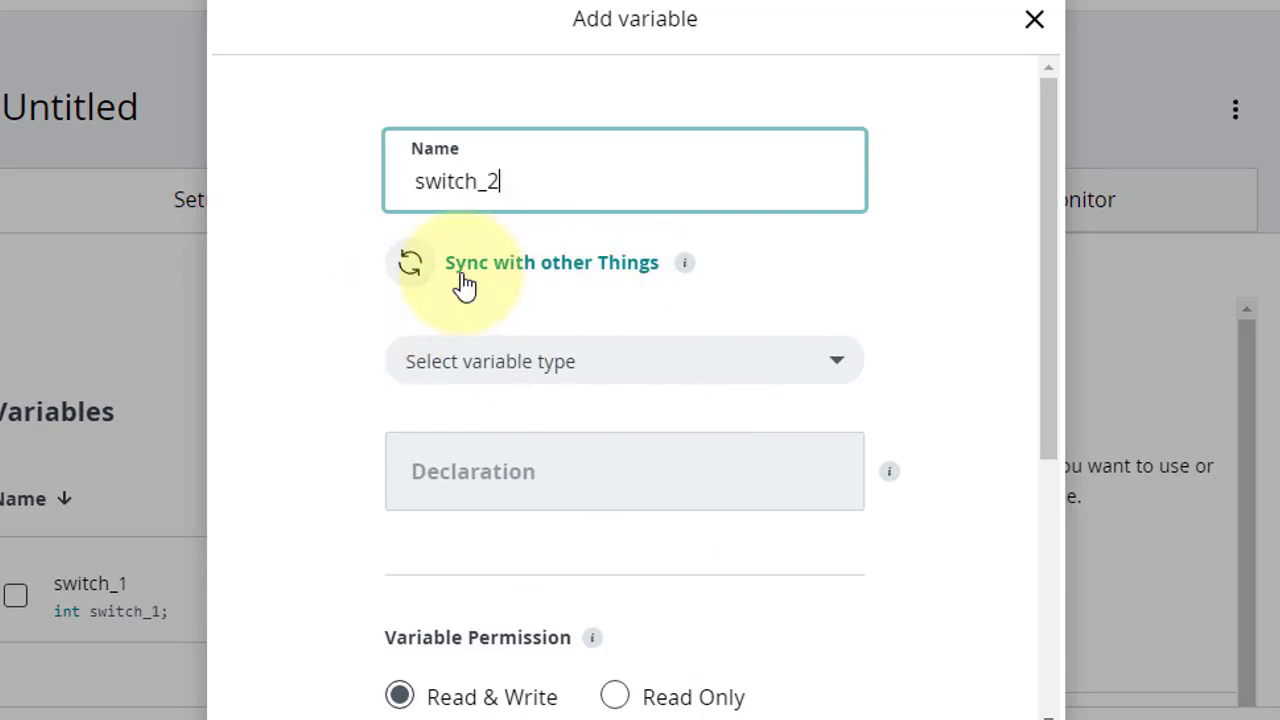
click(541, 264)
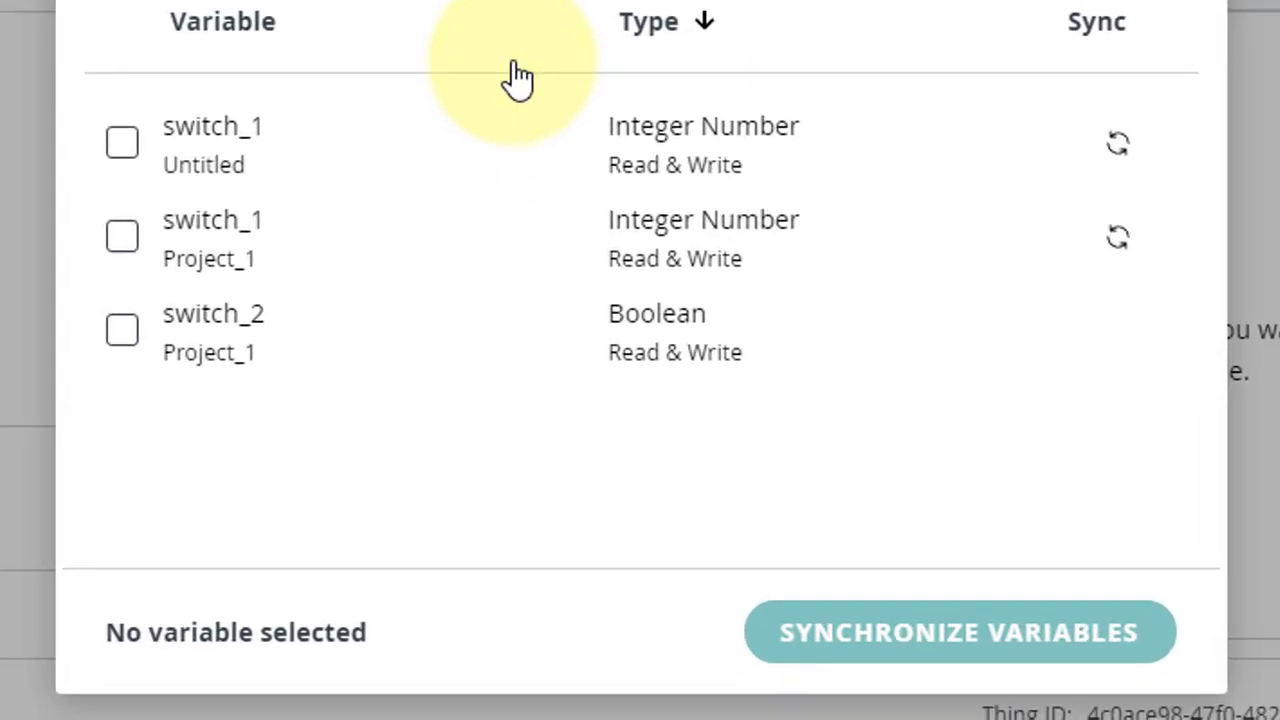
drag(154, 311, 260, 312)
drag(150, 352, 355, 410)
drag(606, 308, 735, 335)
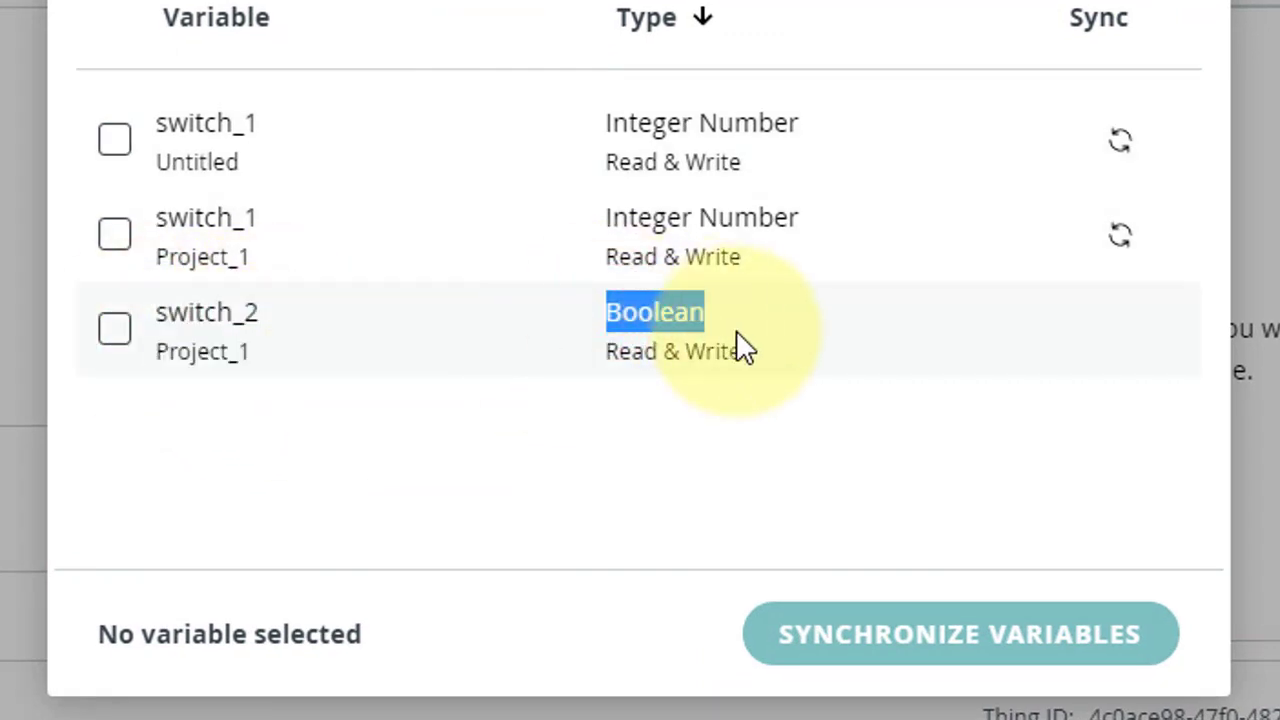
click(116, 336)
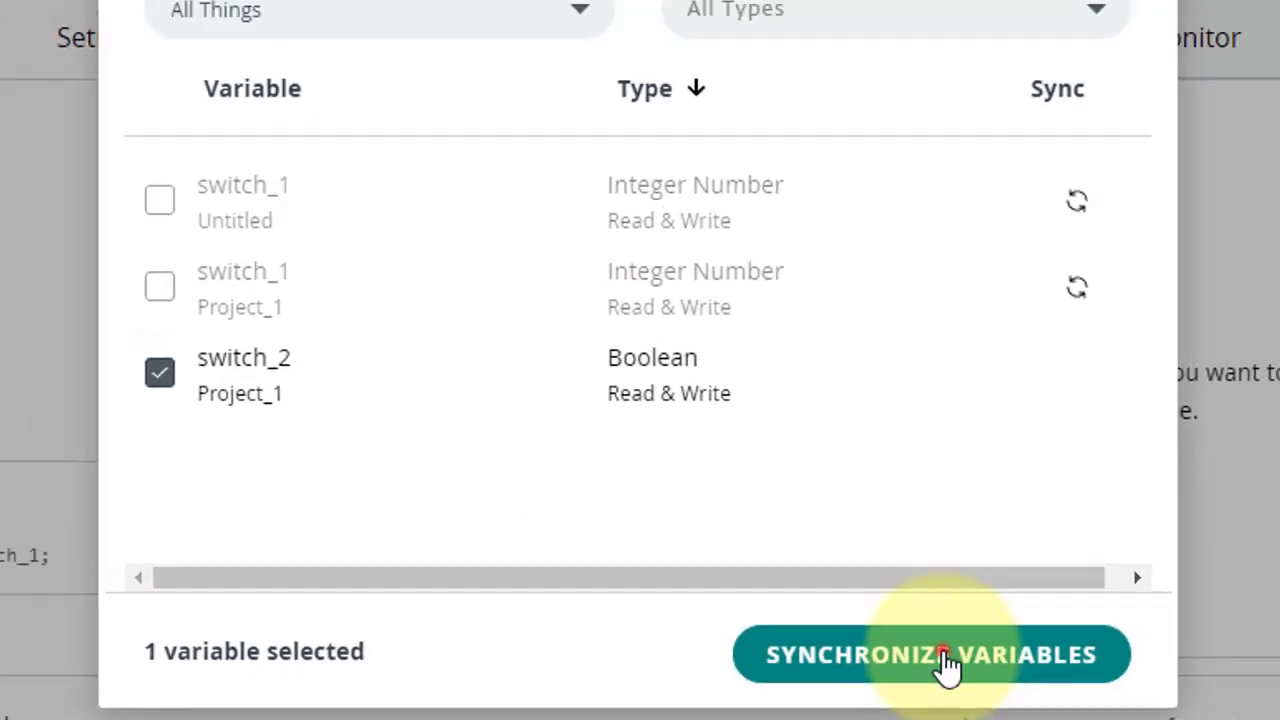
click(945, 660)
scroll(940, 662, down, 5)
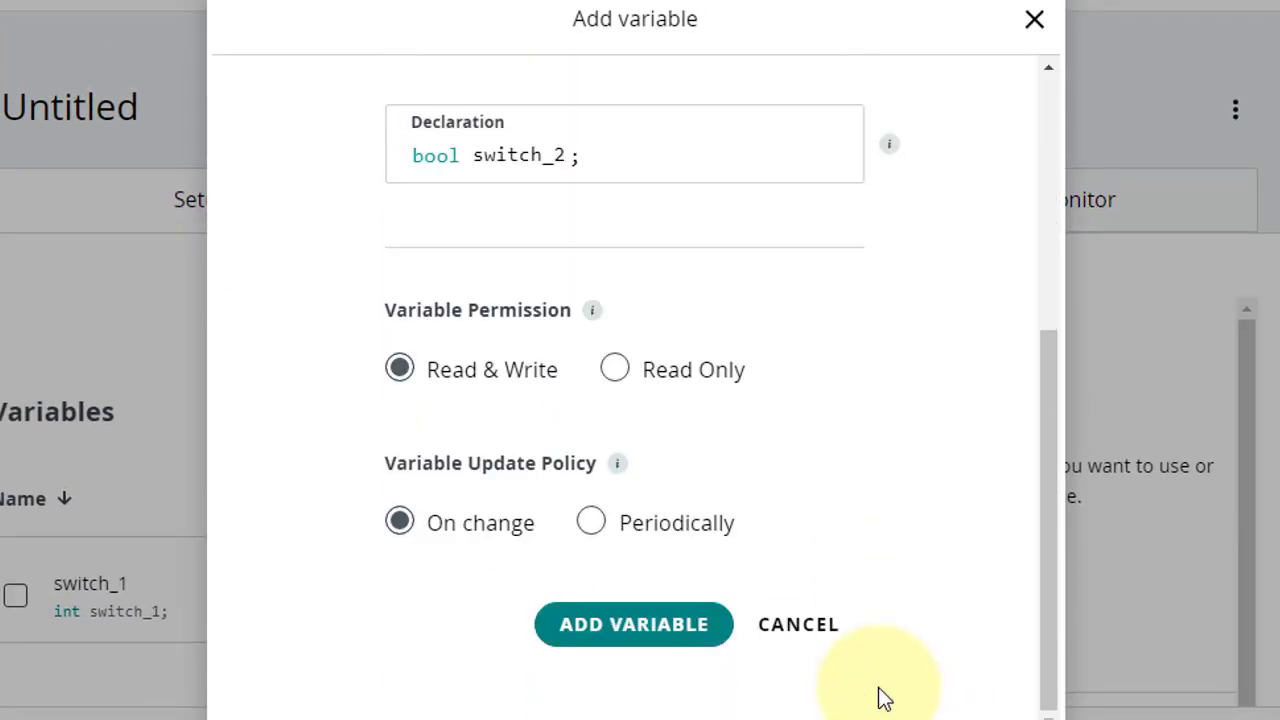
click(630, 628)
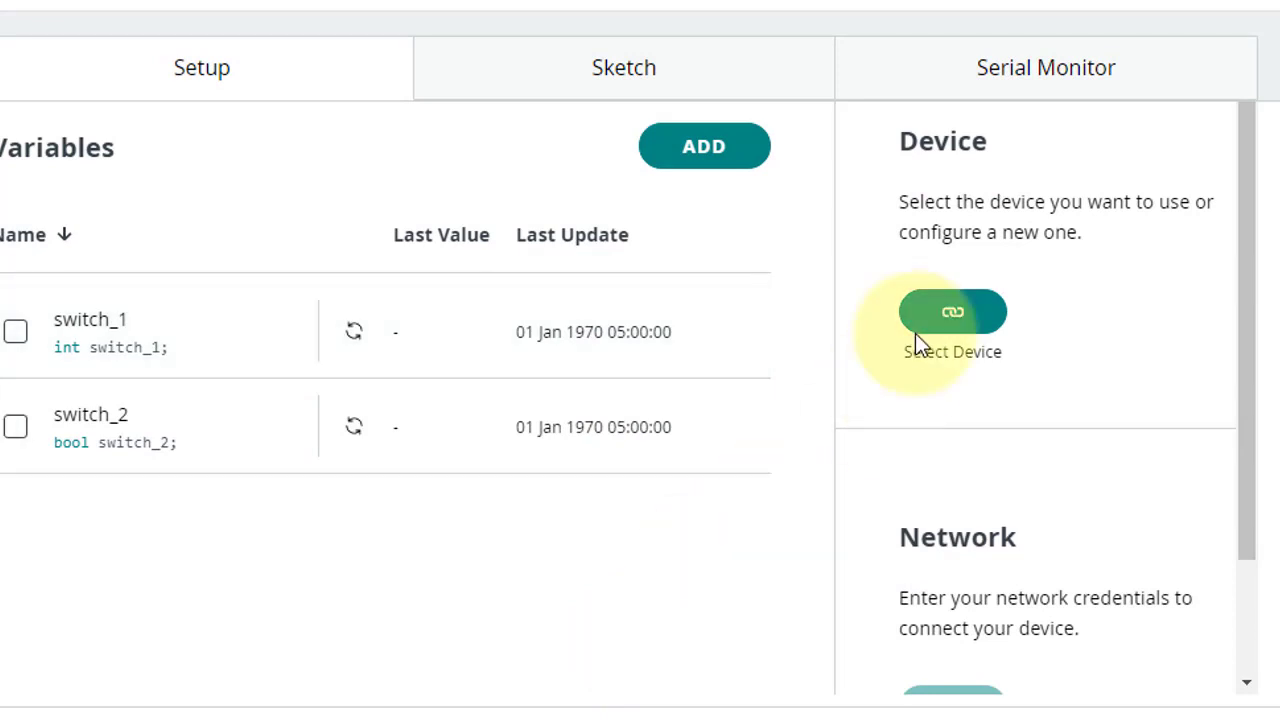
Set up a new third-party device of type ESP32, model DOIT ESP32 DEVKIT V1, and name it ESP32
click(958, 330)
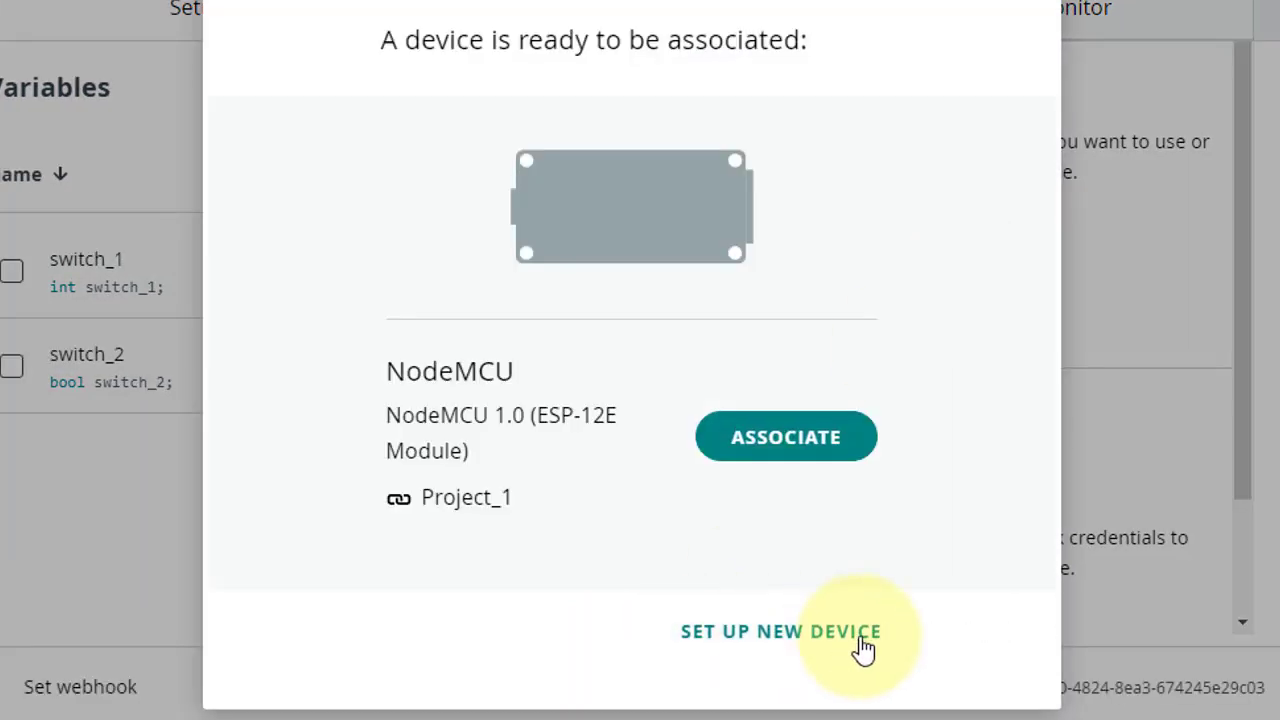
click(790, 632)
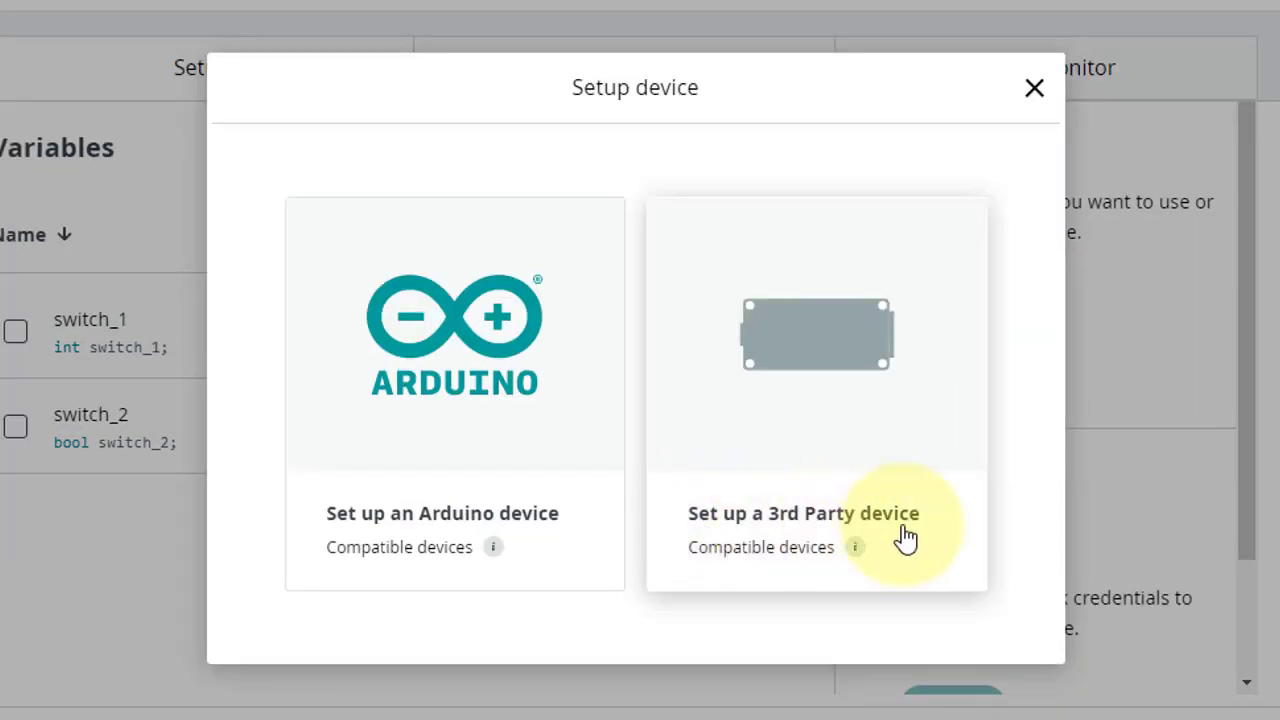
click(817, 531)
click(560, 453)
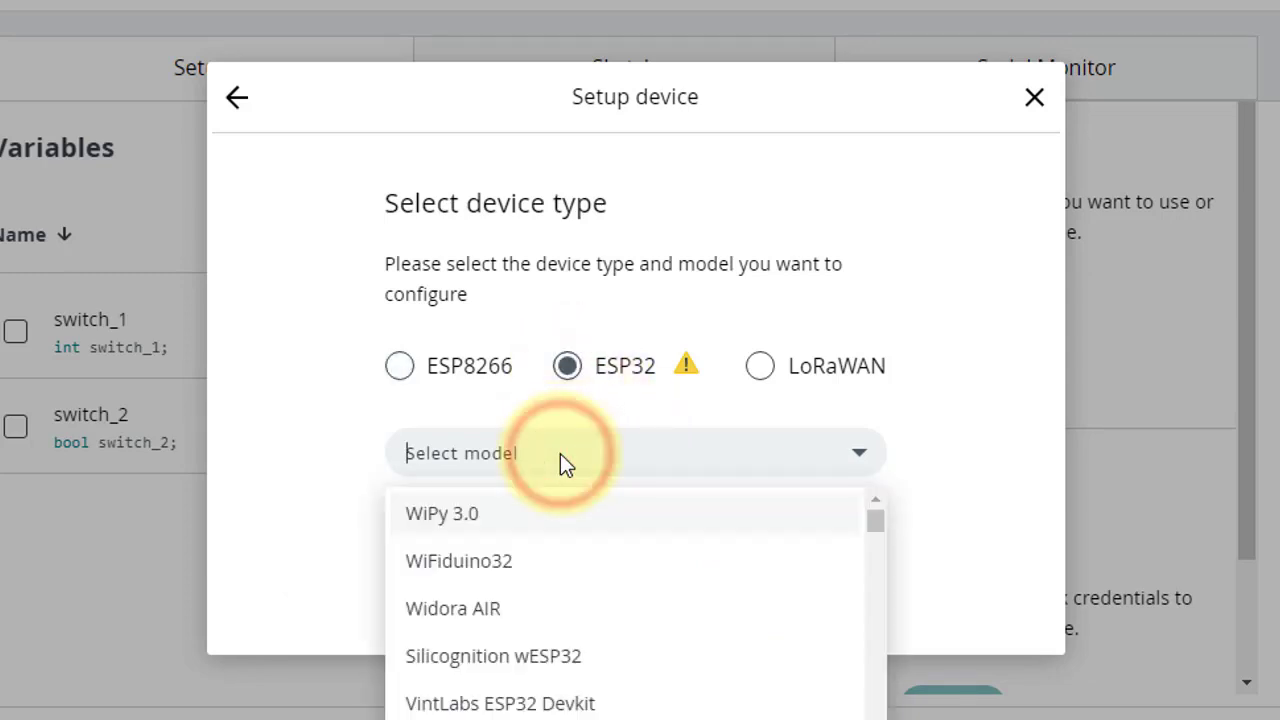
text(esp32 devk)
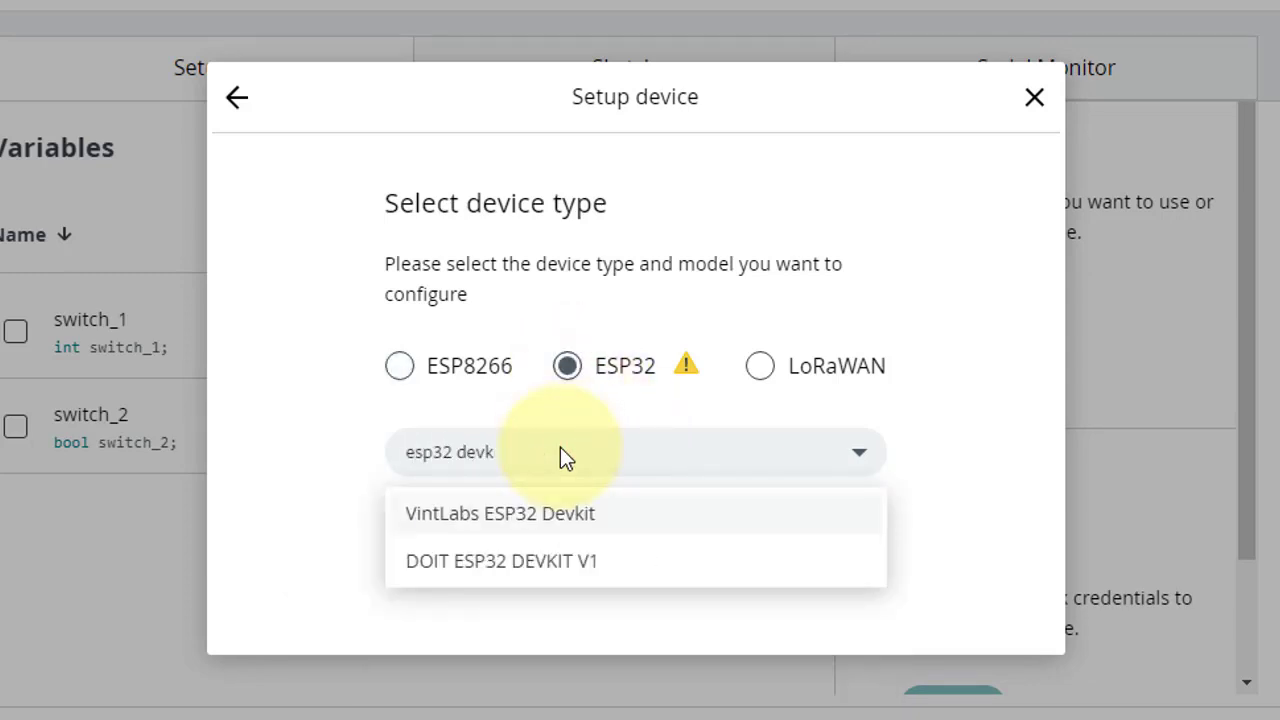
click(418, 574)
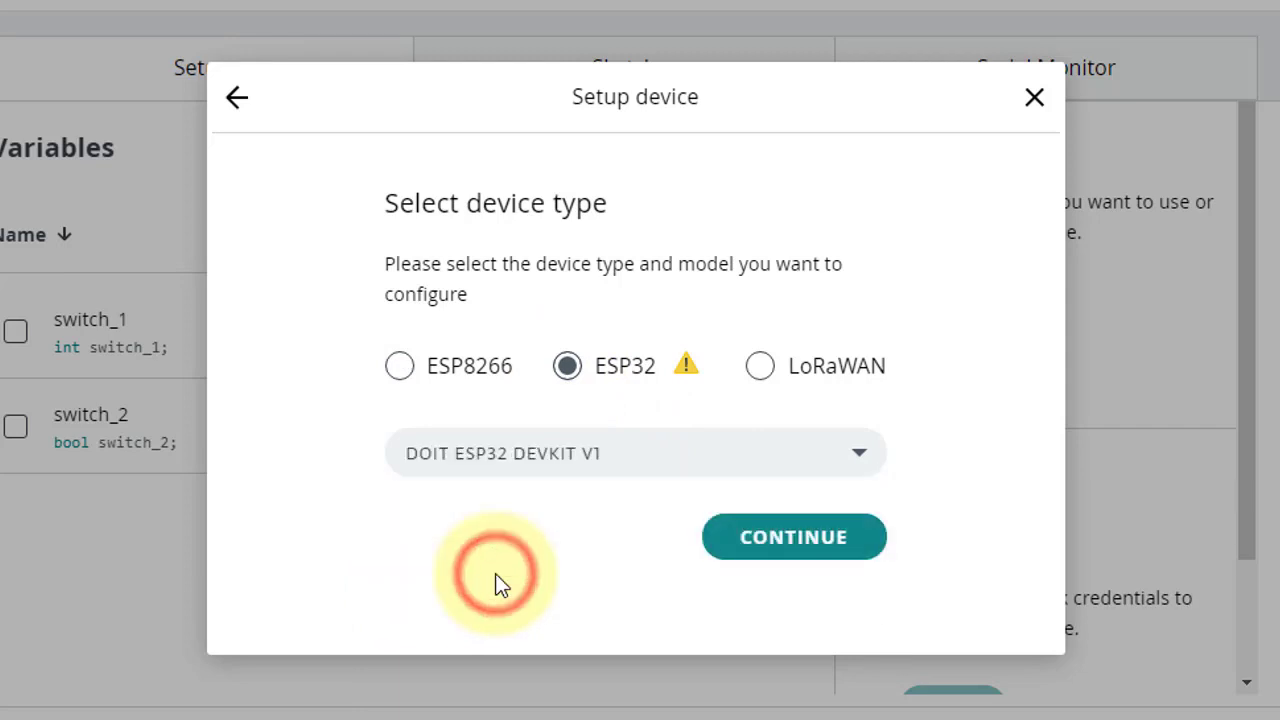
click(737, 555)
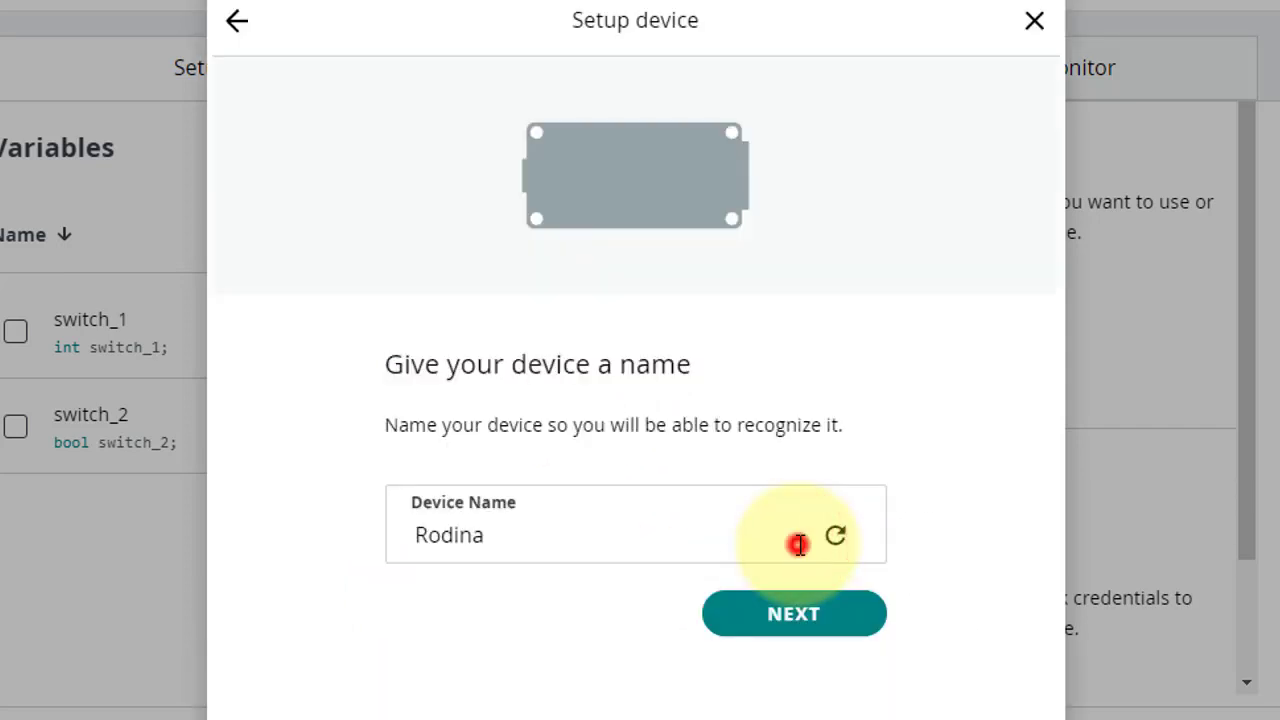
double_click(798, 544)
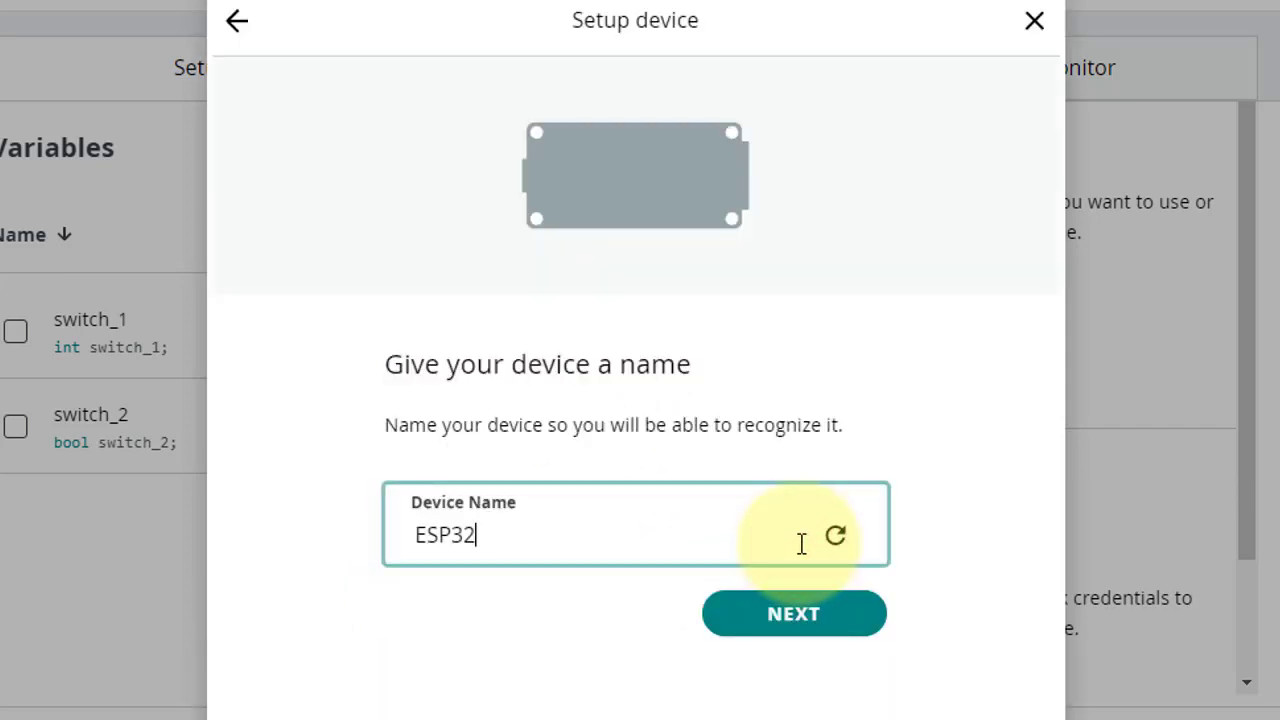
click(792, 618)
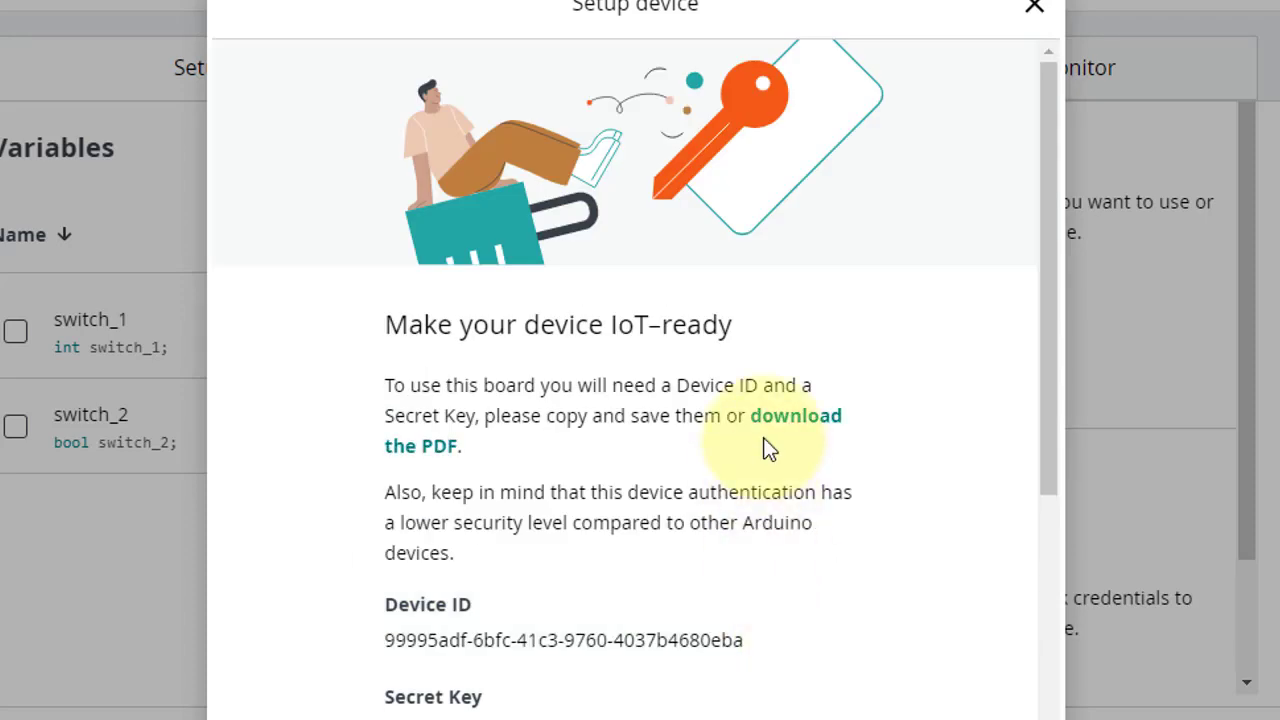
Download the PDF with the device ID and secret key and open it
click(797, 420)
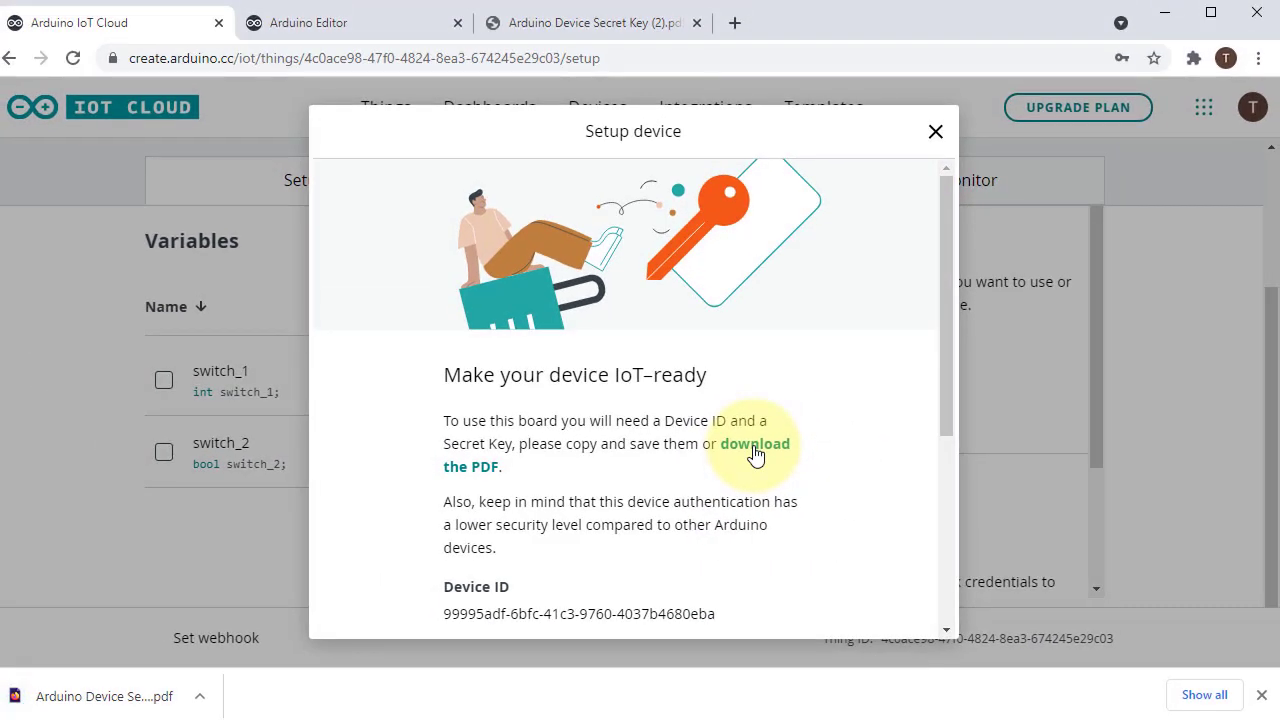
click(199, 696)
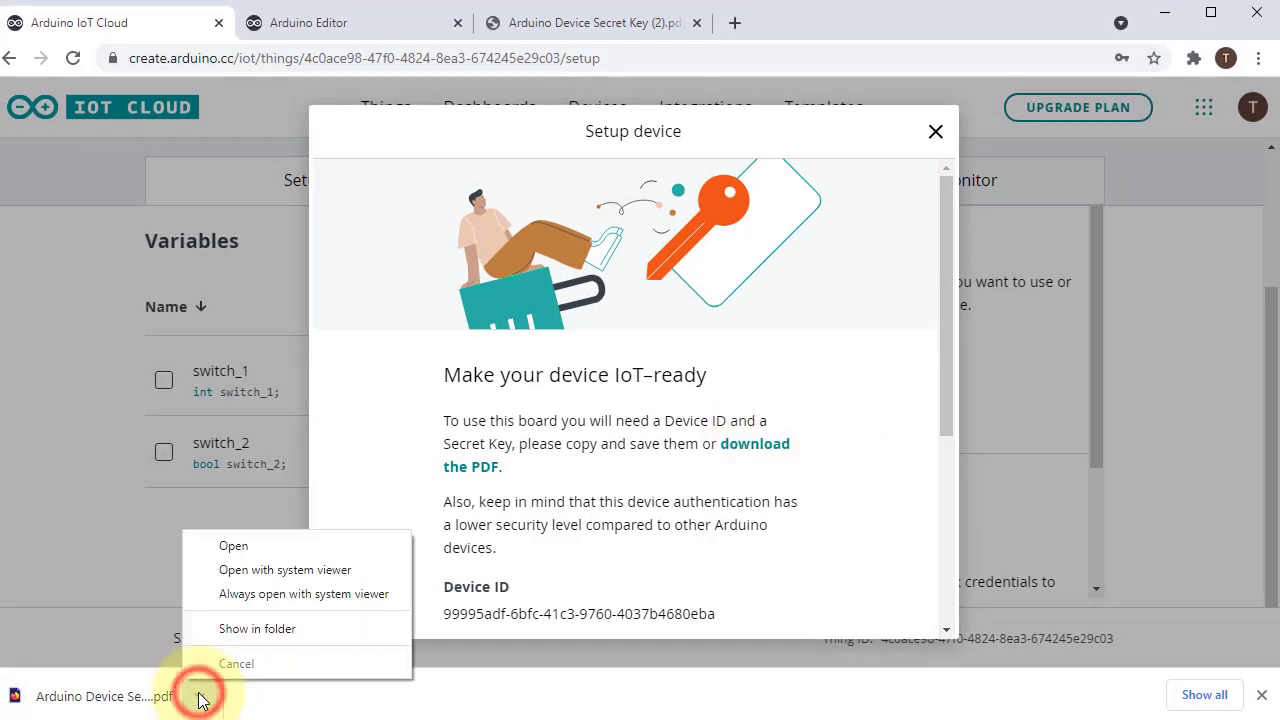
click(240, 545)
scroll(391, 524, down, 2)
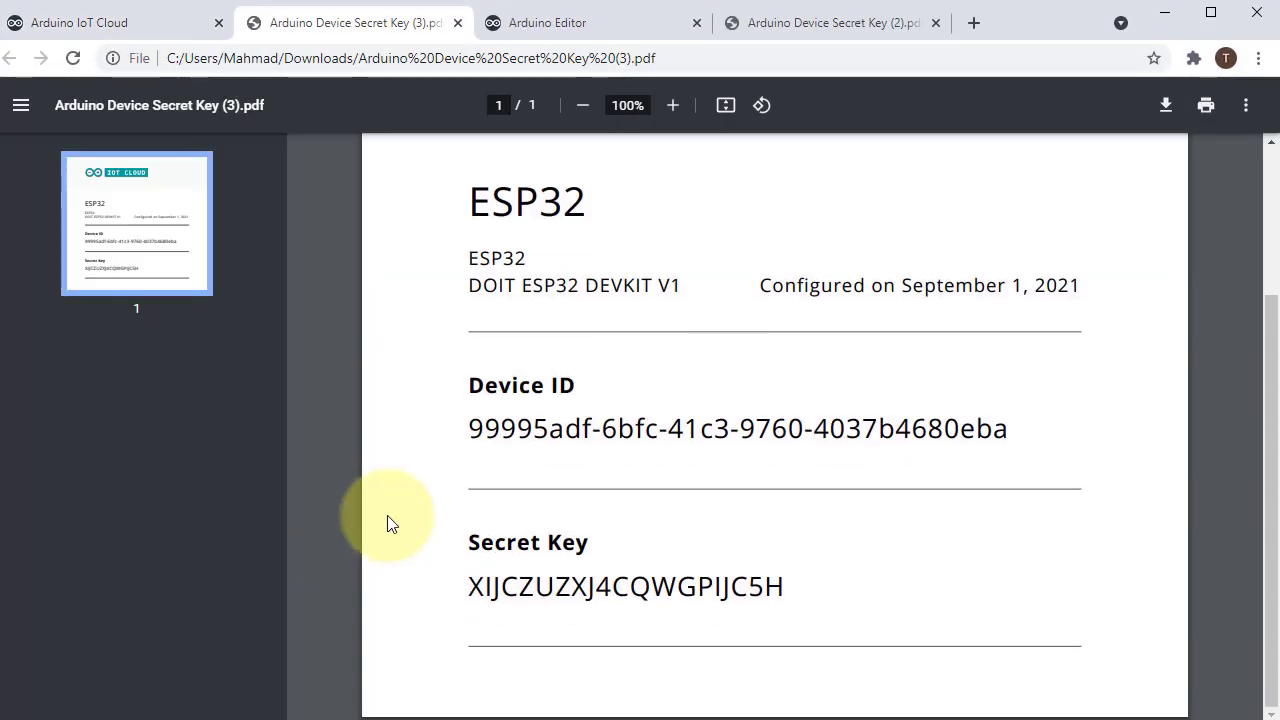
Return to the device setup, confirm that the device ID and secret key are saved, and finish the setup
click(111, 32)
scroll(660, 475, down, 5)
click(451, 606)
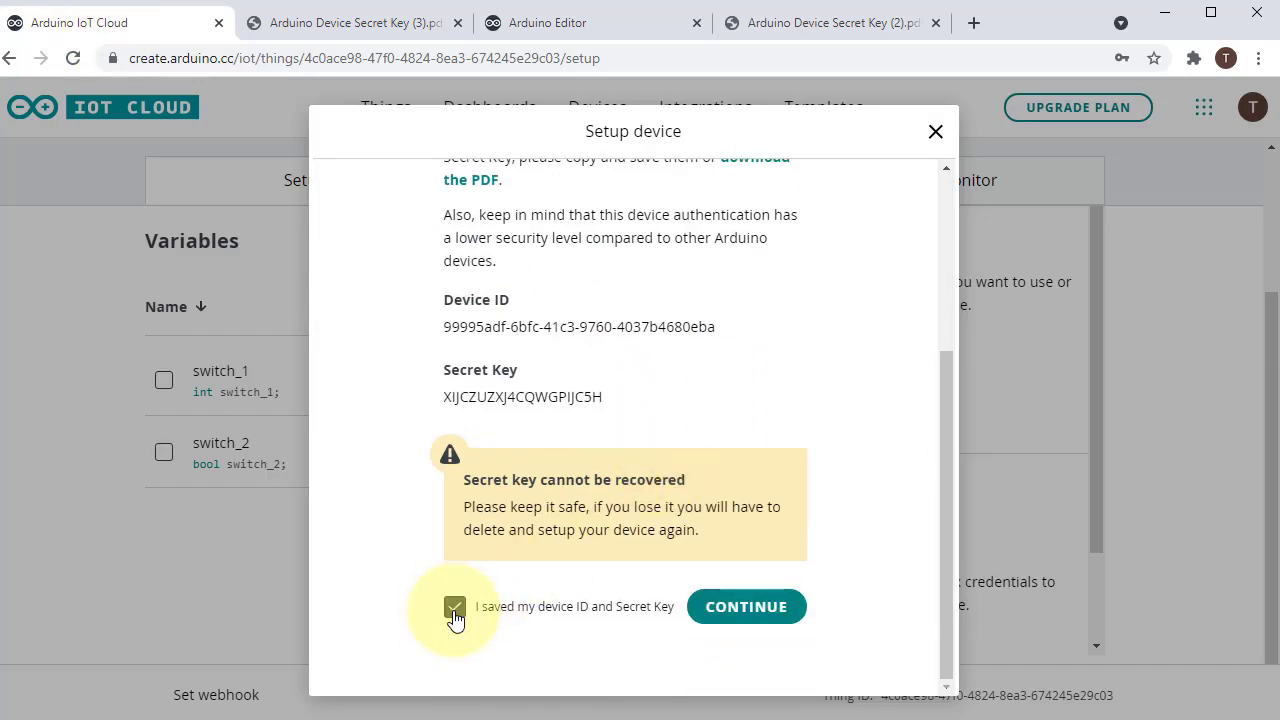
click(746, 606)
click(746, 573)
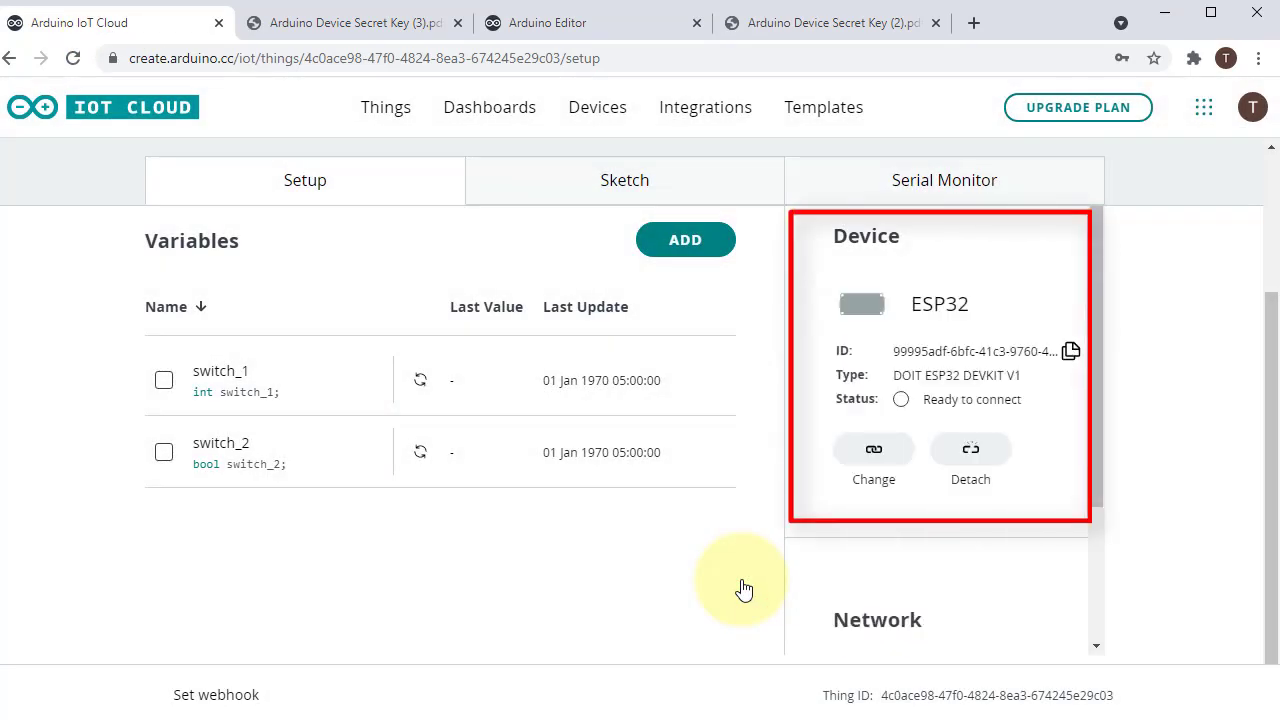
Open the Thing's network configuration and enter smarthome as the SSID along with the network password
scroll(808, 587, down, 2)
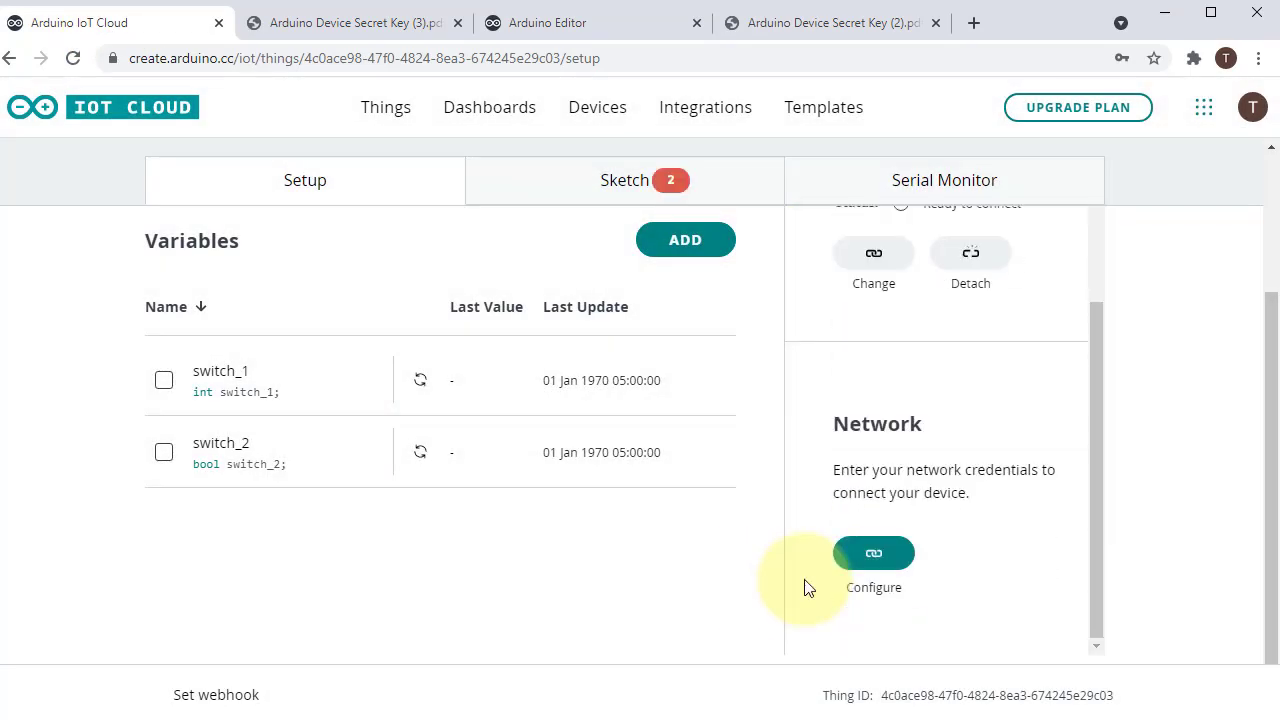
click(874, 562)
click(712, 394)
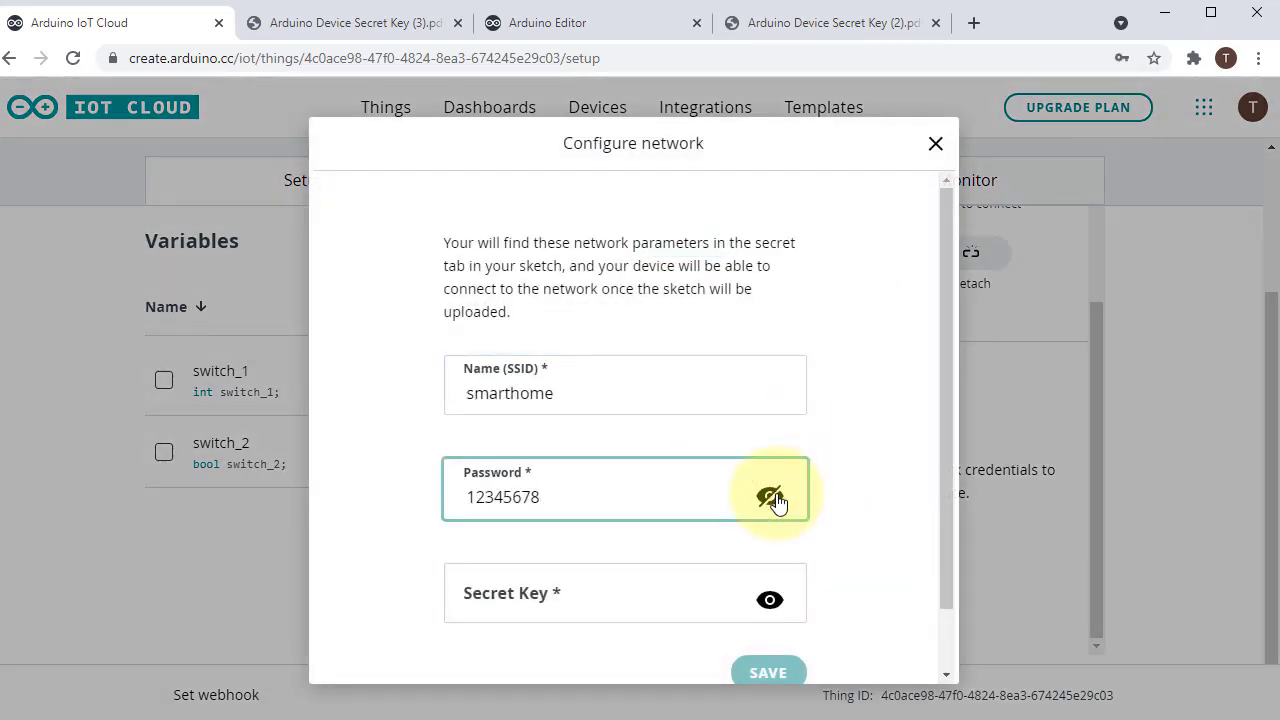
Copy the ESP32's secret key from the device PDF into the network configuration's secret key field and save the credentials
click(781, 605)
click(380, 24)
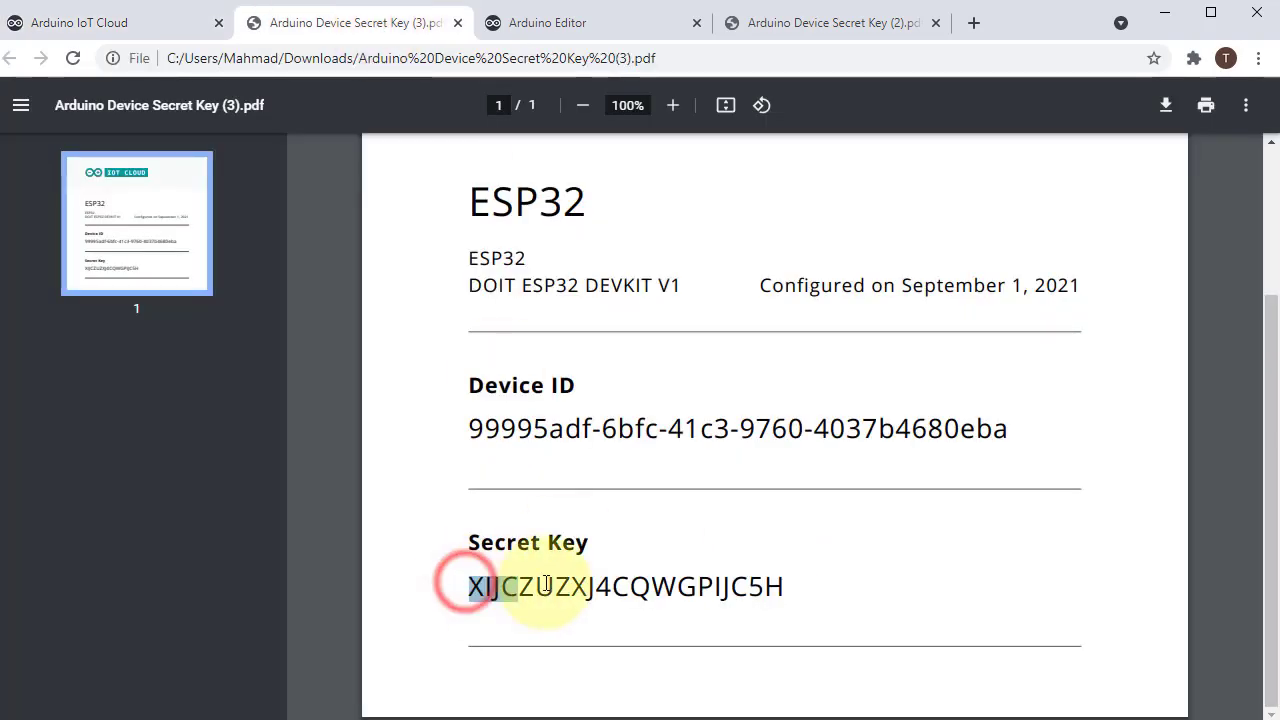
drag(548, 586, 785, 588)
key(ctrl+c)
click(114, 23)
right_click(497, 601)
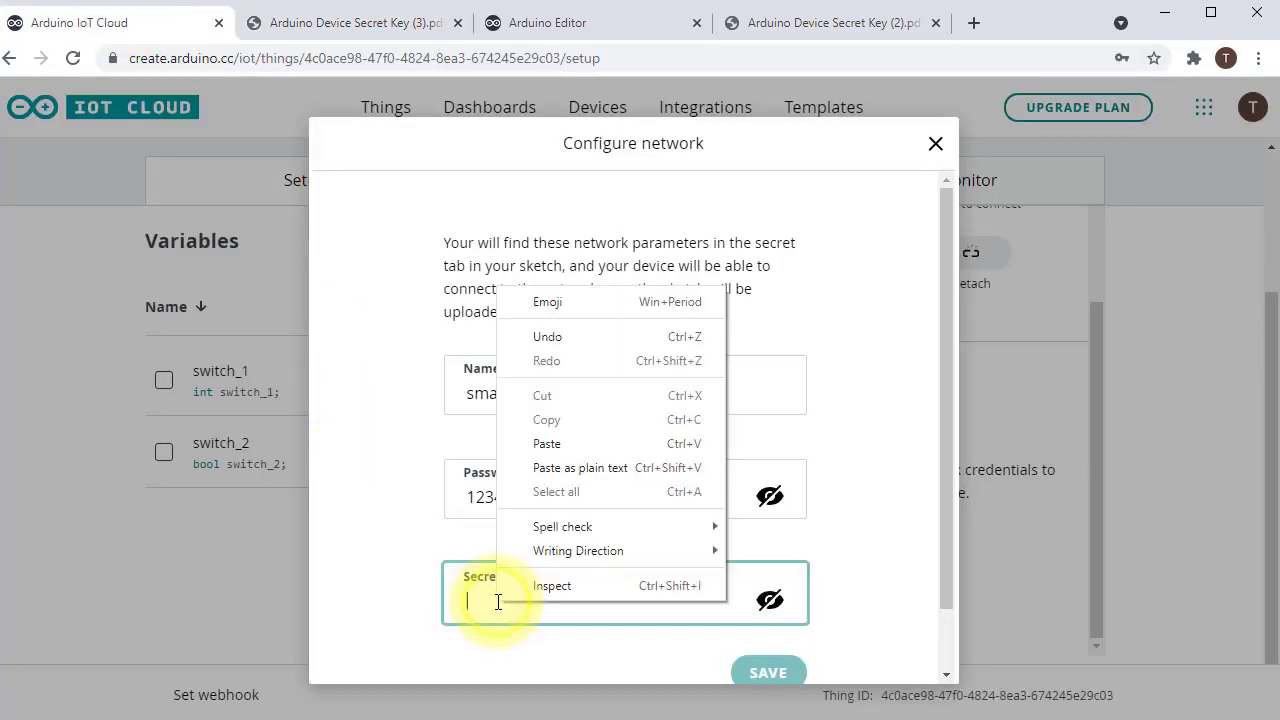
click(547, 443)
scroll(557, 457, down, 1)
click(768, 615)
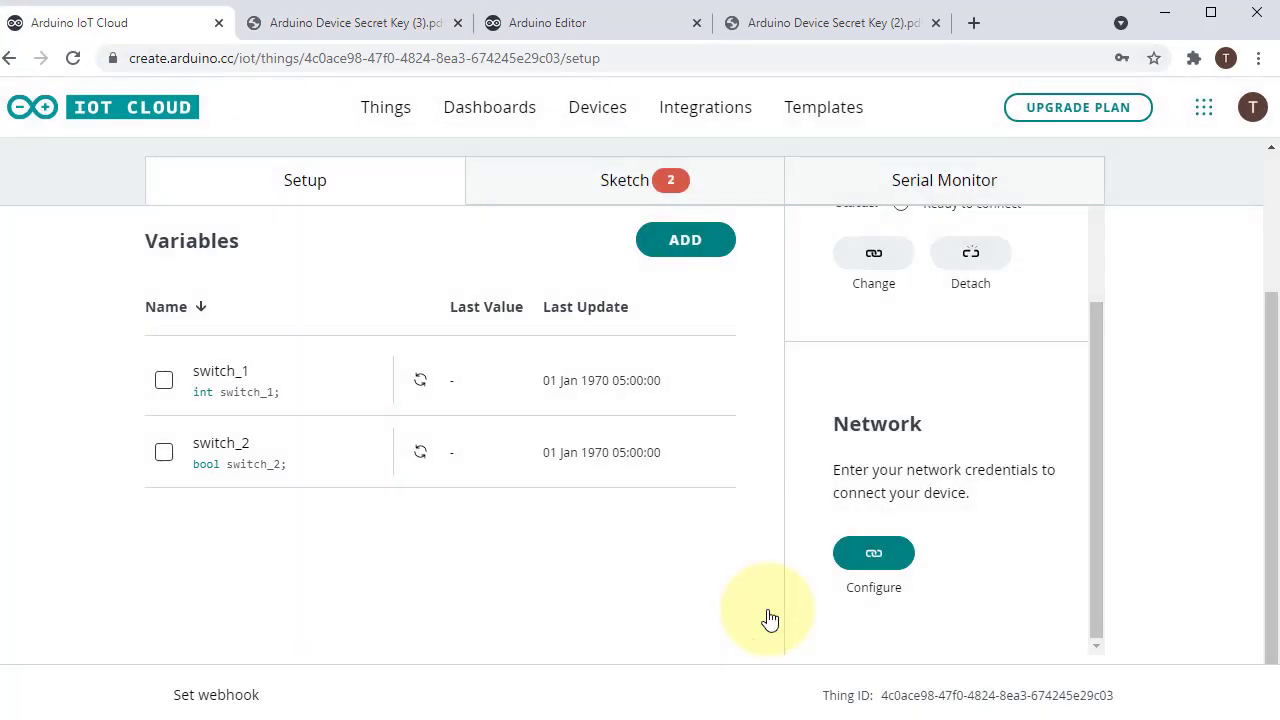
Open the Thing's sketch in the full editor and delete all code in Project_2_sep01a.ino
click(609, 199)
click(910, 352)
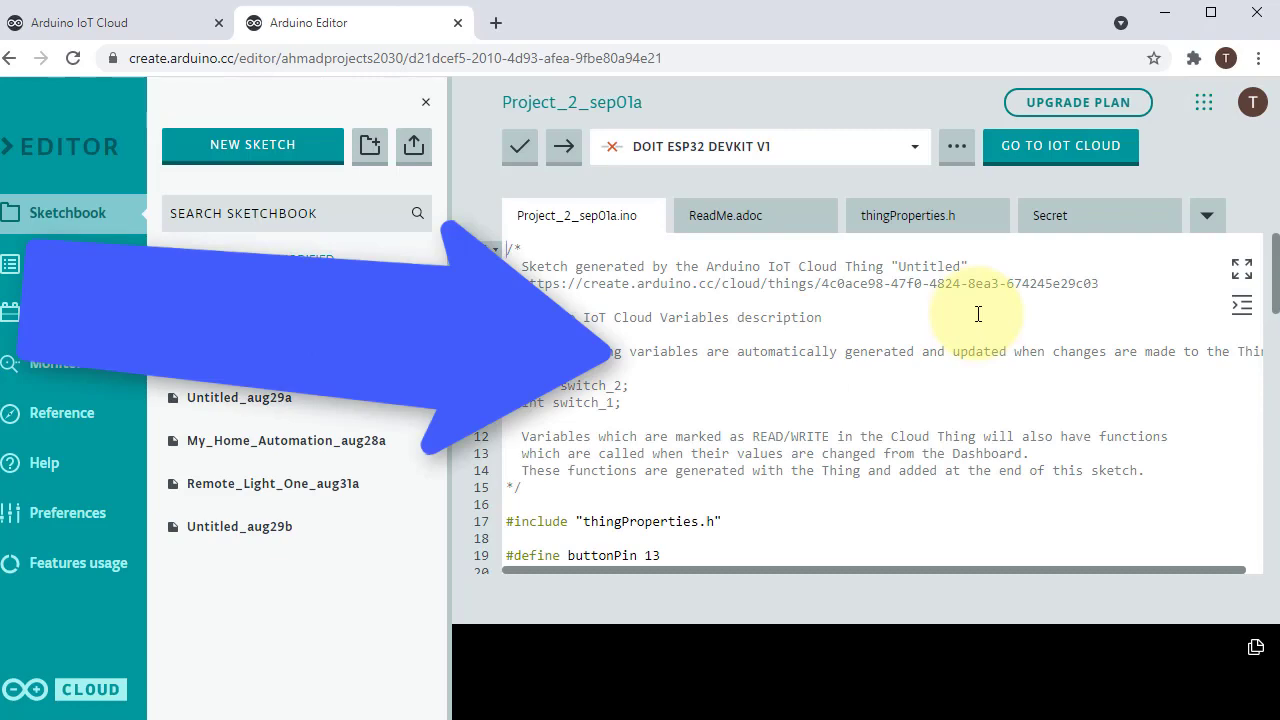
key(ctrl+a)
key(BackSpace)
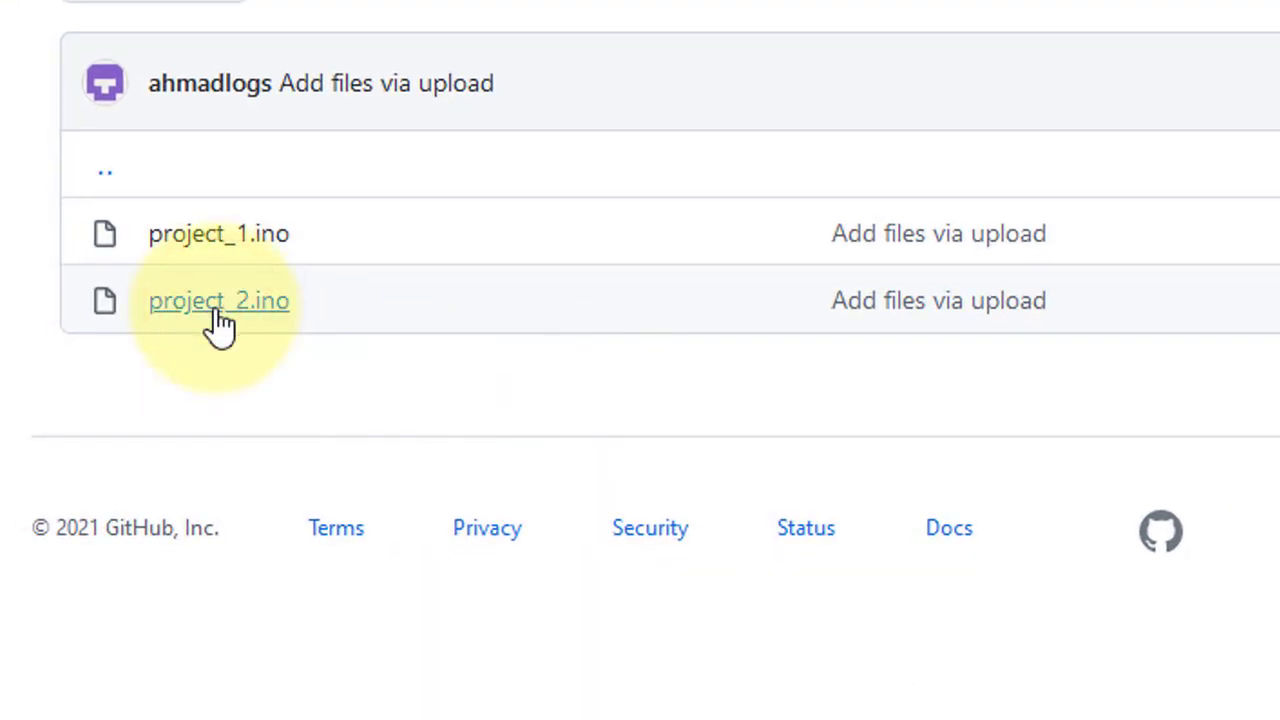
Open project_2.ino in the device-to-device folder on GitHub and copy its entire code
click(220, 302)
scroll(151, 443, down, 5)
drag(93, 112, 145, 567)
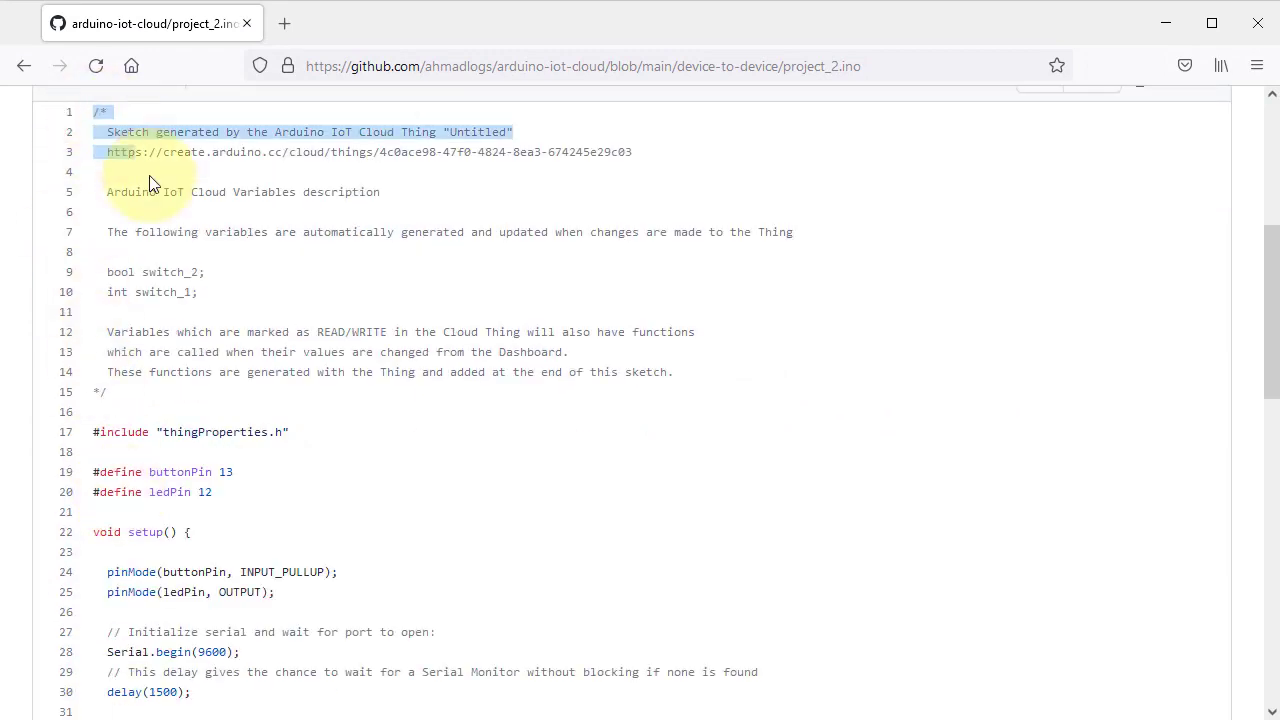
right_click(142, 521)
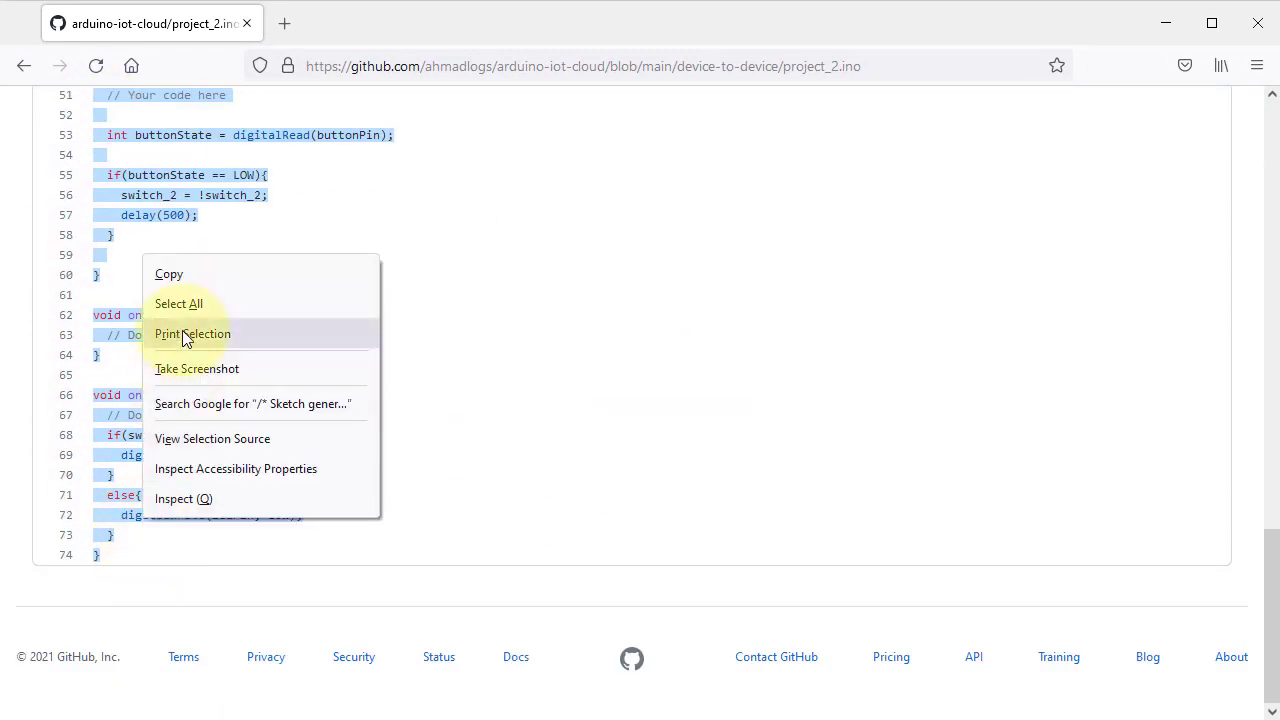
click(183, 272)
Switch back to the Arduino Editor and paste the copied code into the empty Project_2_sep01a.ino sketch
click(825, 716)
right_click(571, 549)
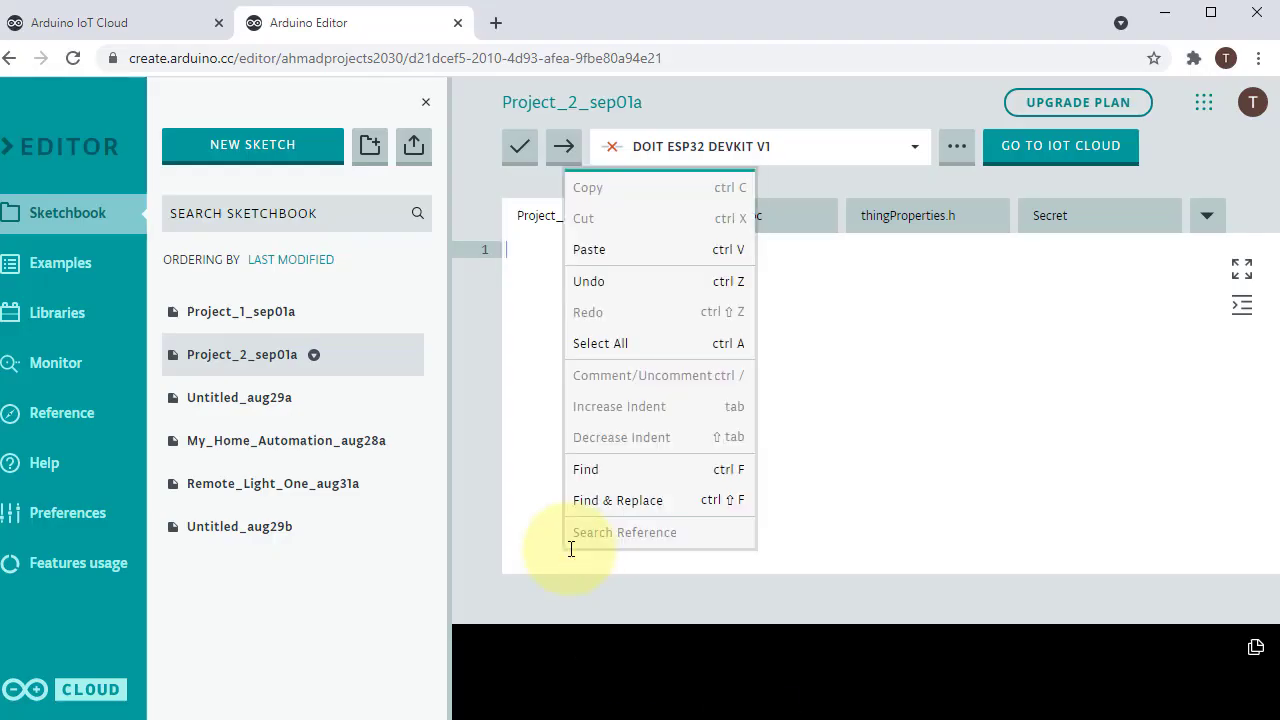
click(588, 251)
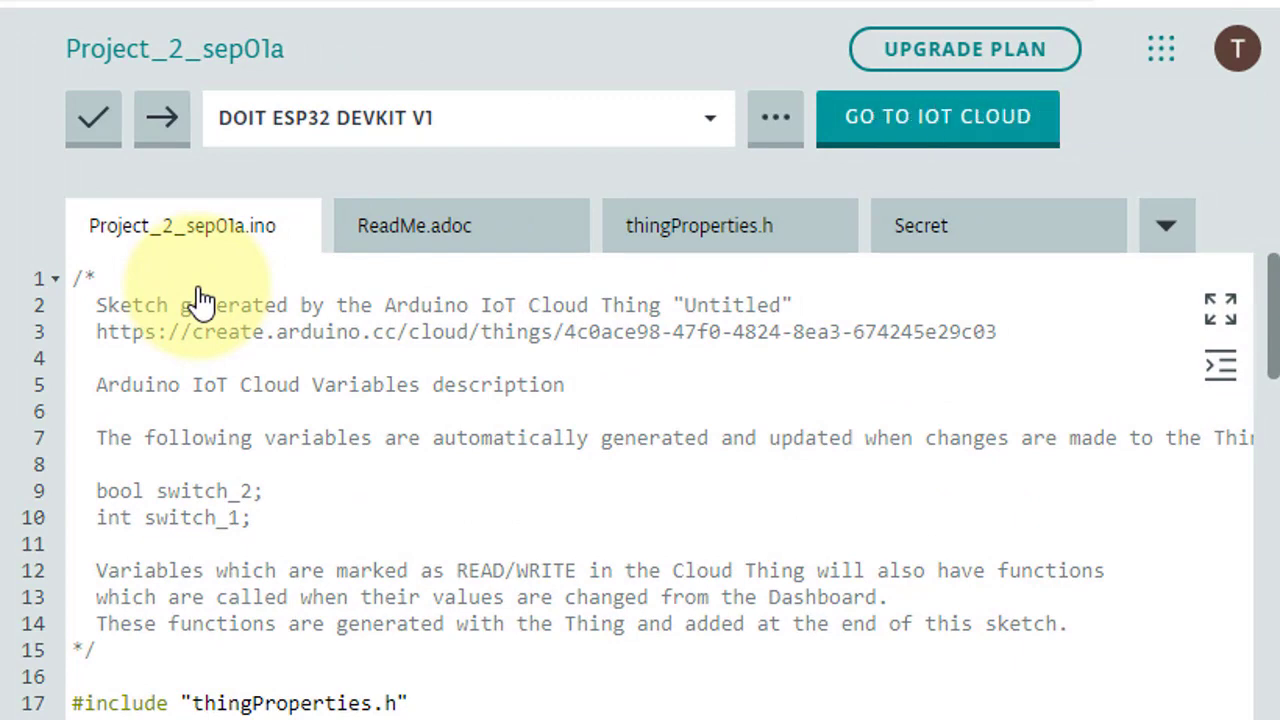
Select the DOIT ESP32 DEVKIT V1 board on COM7 and upload the sketch to it
click(284, 130)
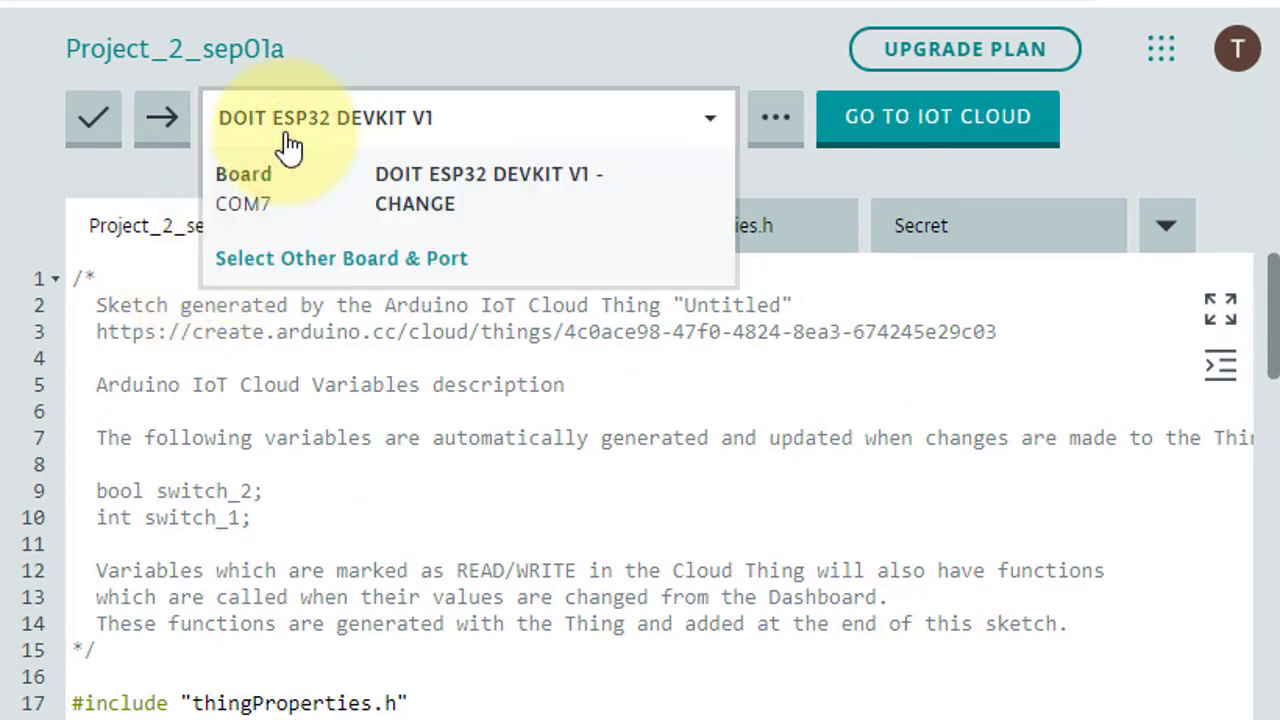
click(545, 172)
click(165, 120)
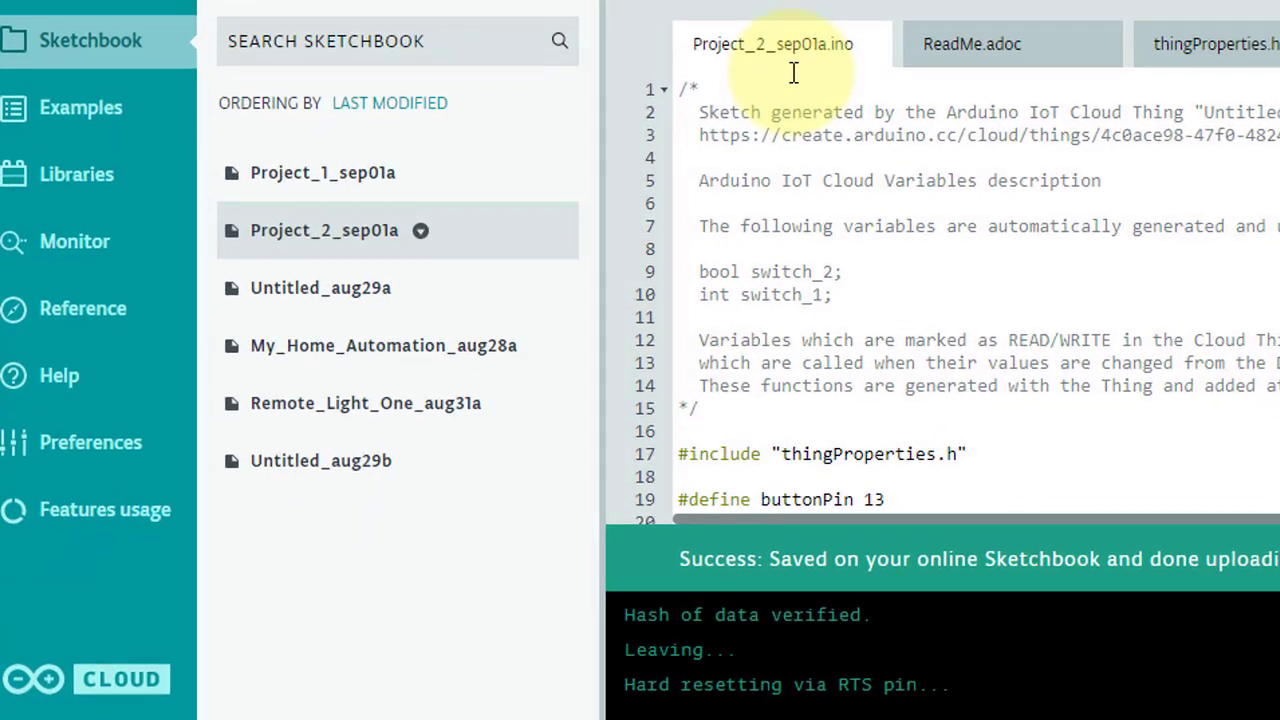
Check the ESP32's connection output in the serial monitor and return to the IoT Cloud page
click(52, 368)
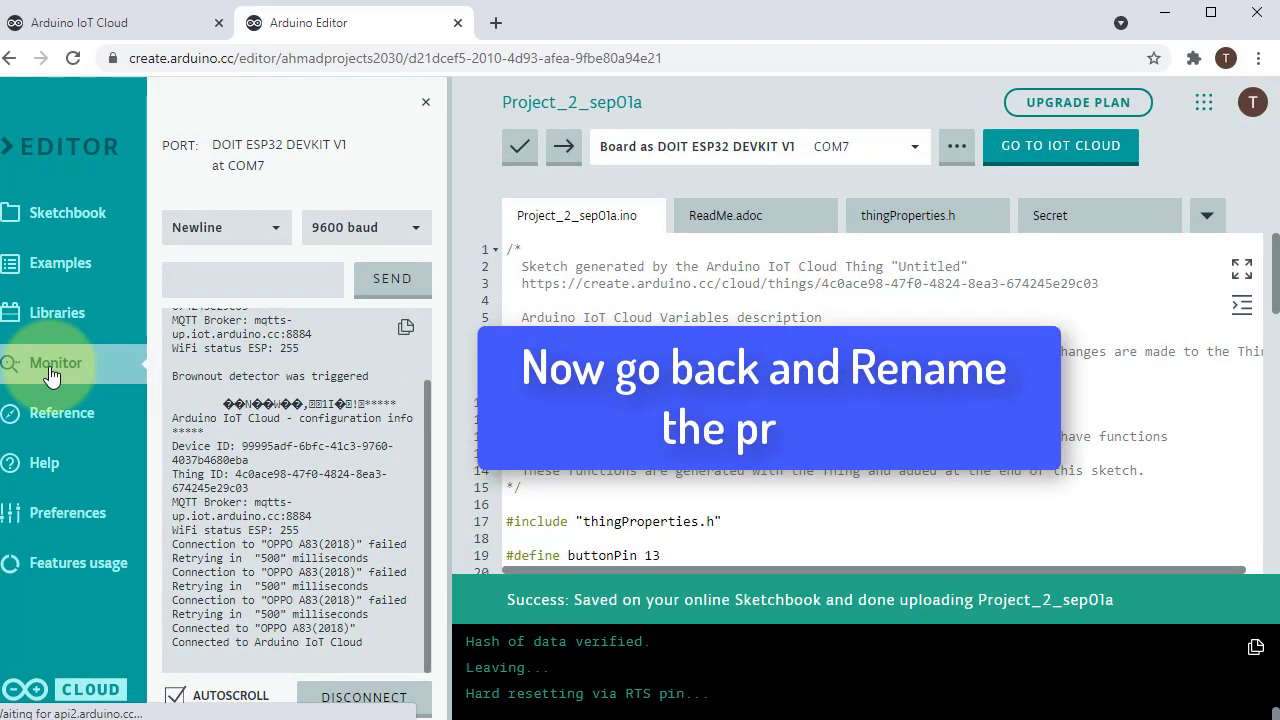
click(72, 22)
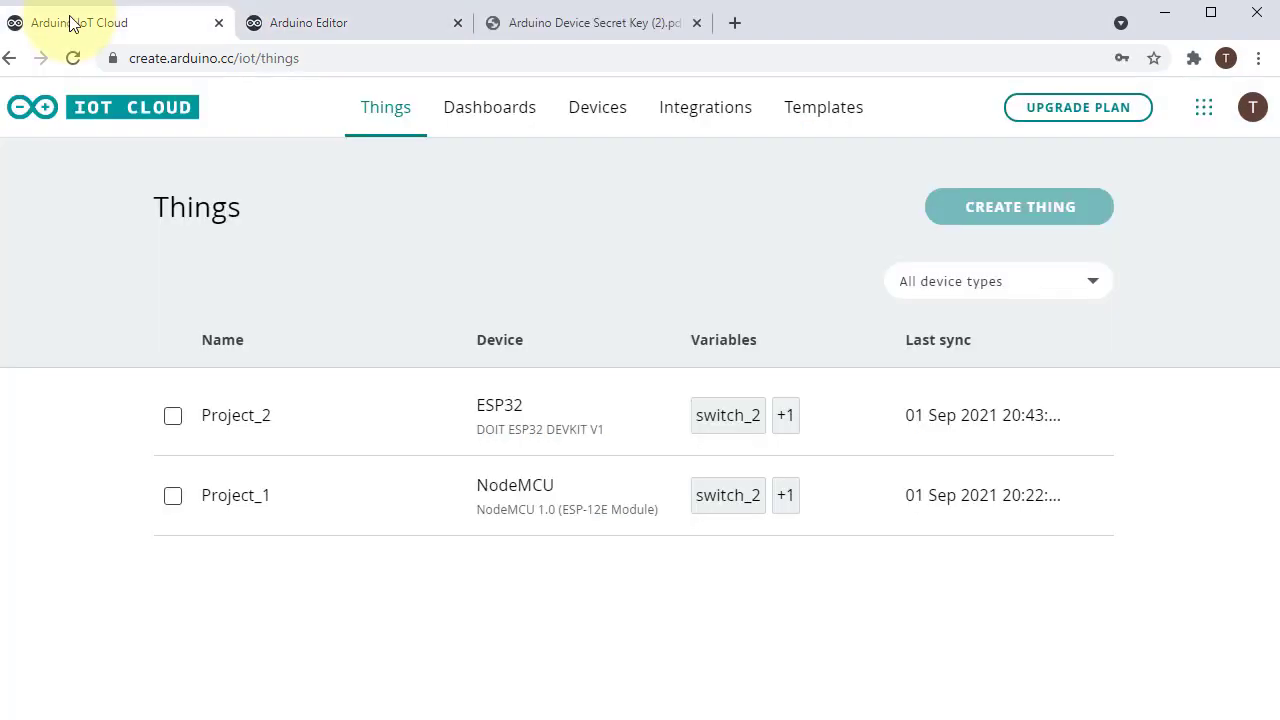